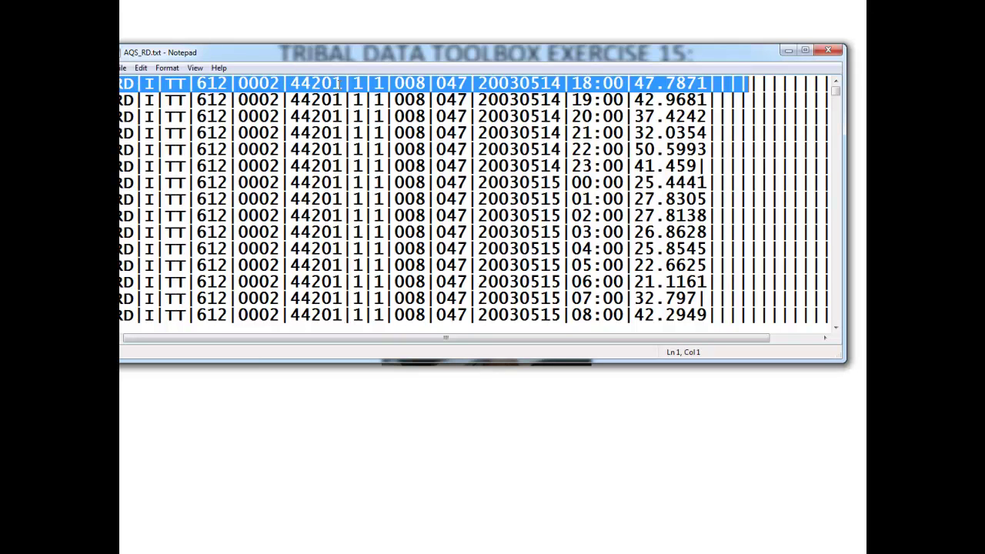
- Highlight the date, start time and sample value in turn in the first record of AQS_RD.txt
{"action": "left_click_drag", "start_coordinate": [478, 82], "coordinate": [564, 83]}
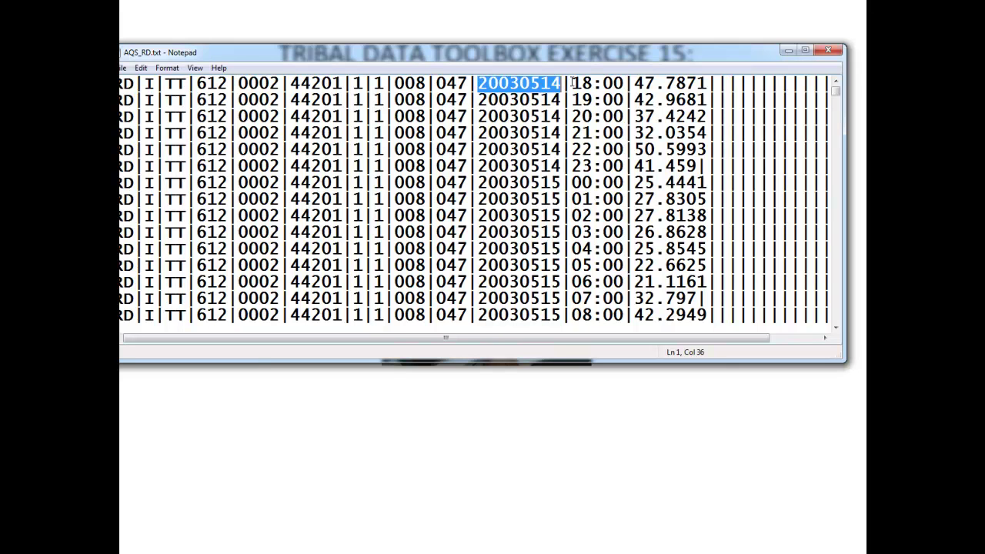
{"action": "left_click_drag", "start_coordinate": [571, 82], "coordinate": [626, 83]}
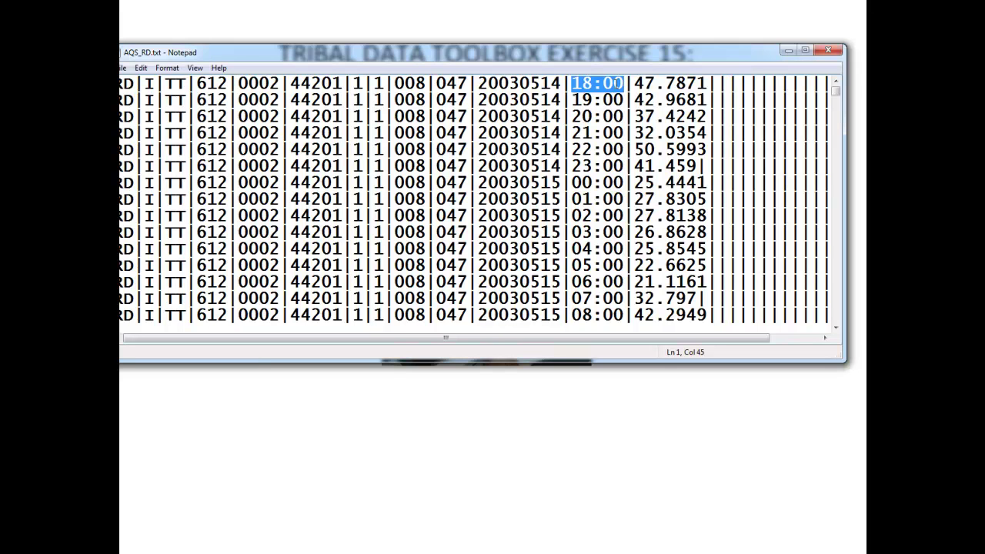
{"action": "left_click_drag", "start_coordinate": [634, 82], "coordinate": [707, 82]}
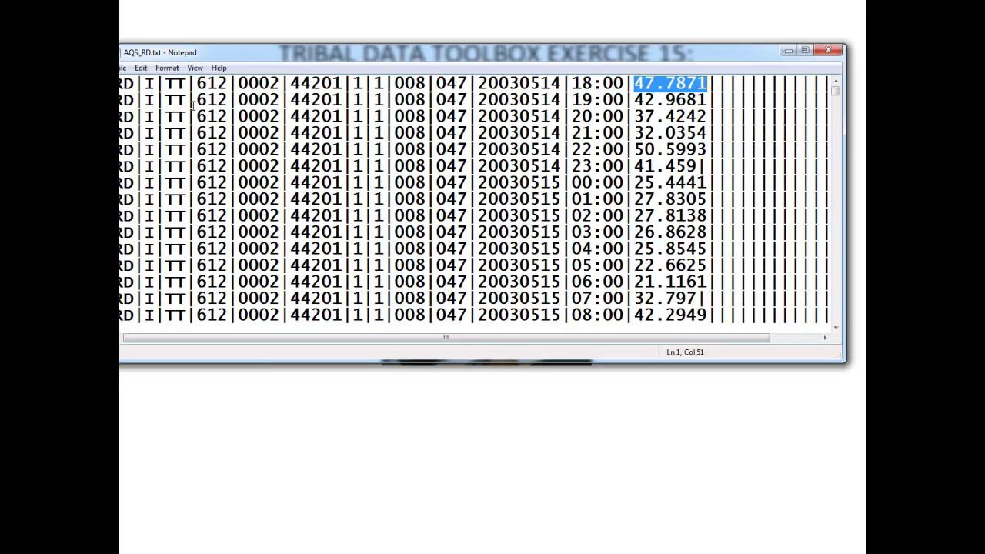
- Highlight the first record's remaining codes one by one, from tribal code 612 through 047, and end on the sample value
{"action": "left_click_drag", "start_coordinate": [198, 83], "coordinate": [228, 83]}
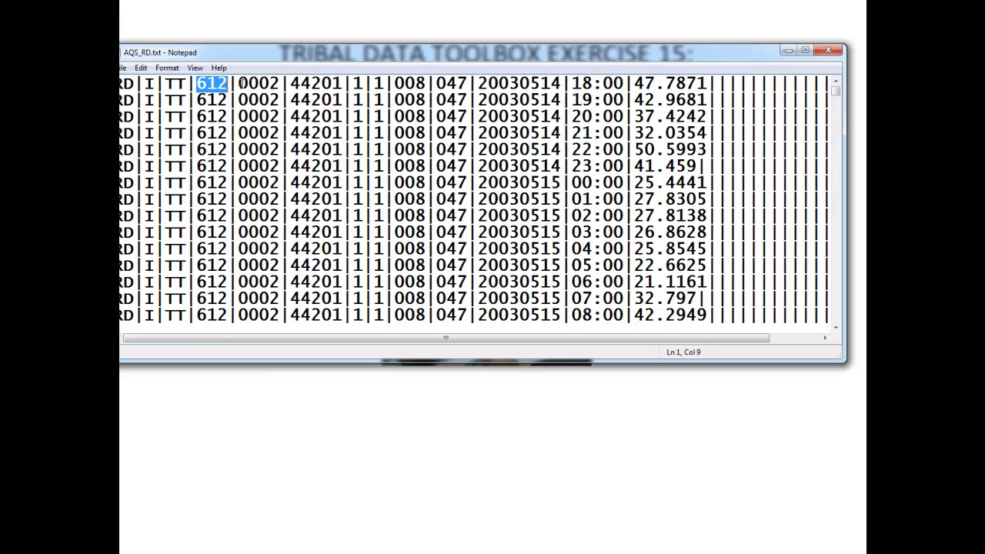
{"action": "left_click_drag", "start_coordinate": [239, 83], "coordinate": [283, 84]}
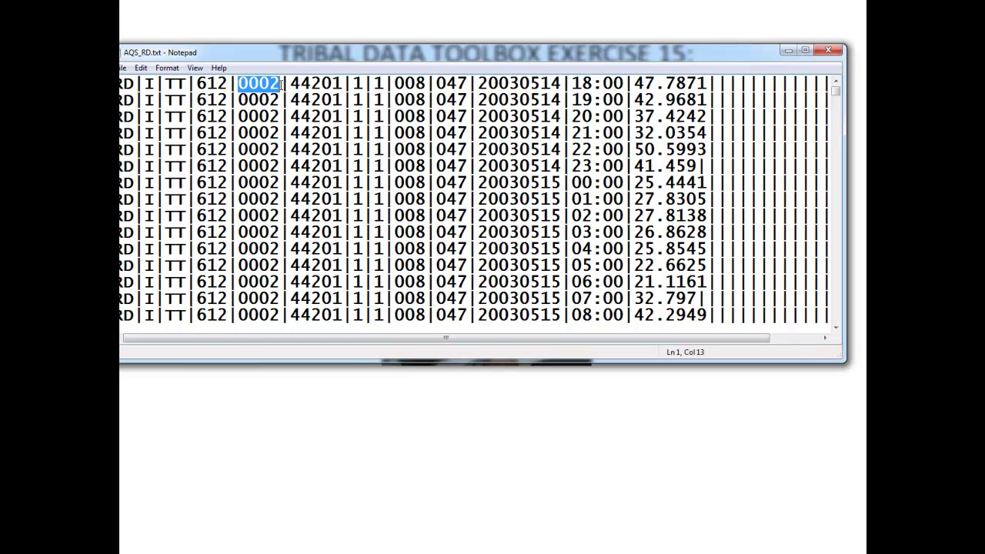
{"action": "left_click_drag", "start_coordinate": [290, 84], "coordinate": [341, 83]}
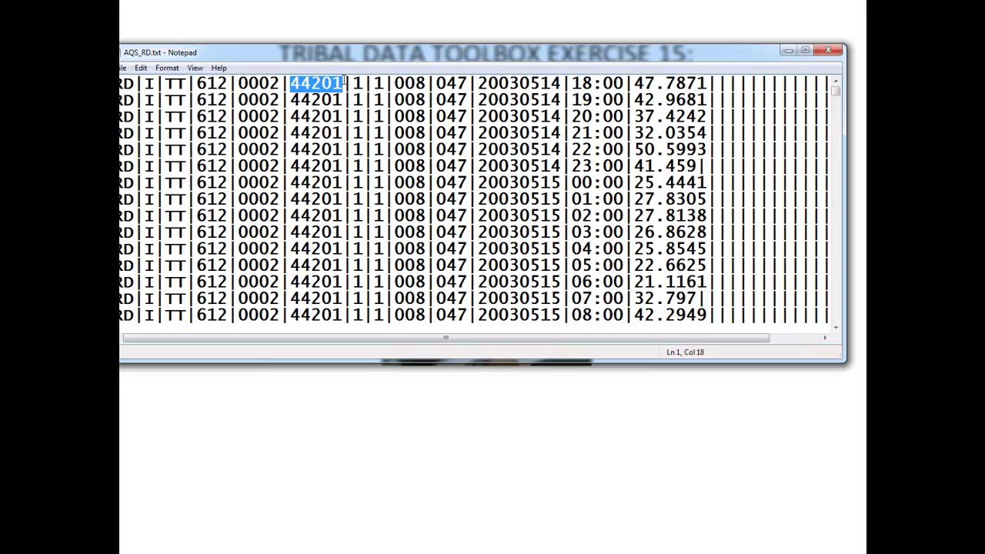
{"action": "left_click_drag", "start_coordinate": [353, 83], "coordinate": [383, 83]}
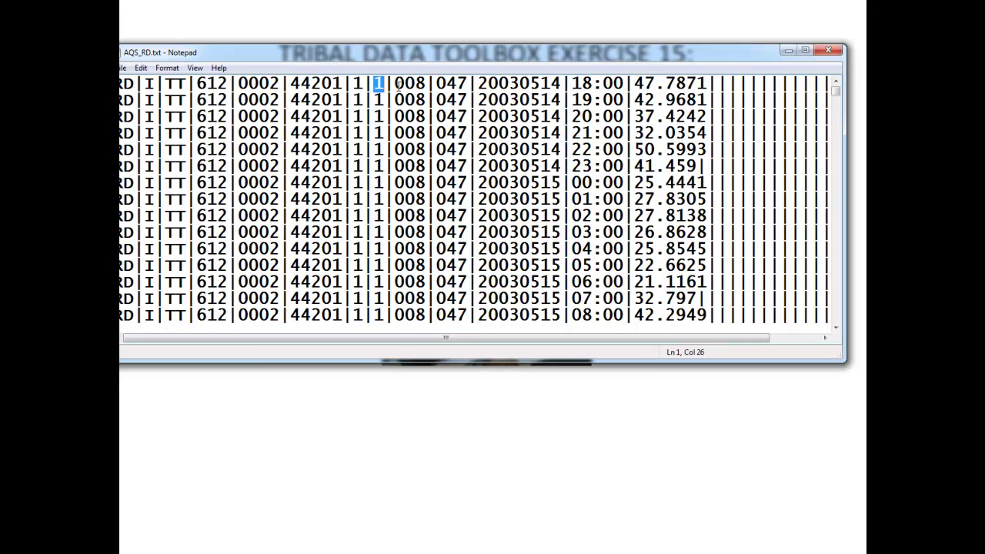
{"action": "left_click_drag", "start_coordinate": [394, 83], "coordinate": [425, 83]}
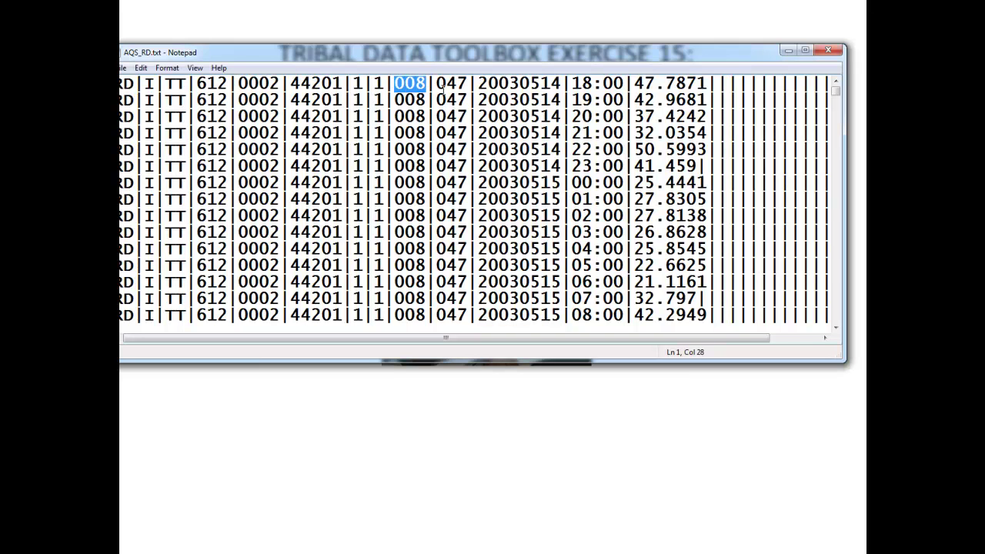
{"action": "left_click", "coordinate": [436, 83]}
{"action": "left_click_drag", "start_coordinate": [436, 84], "coordinate": [467, 83]}
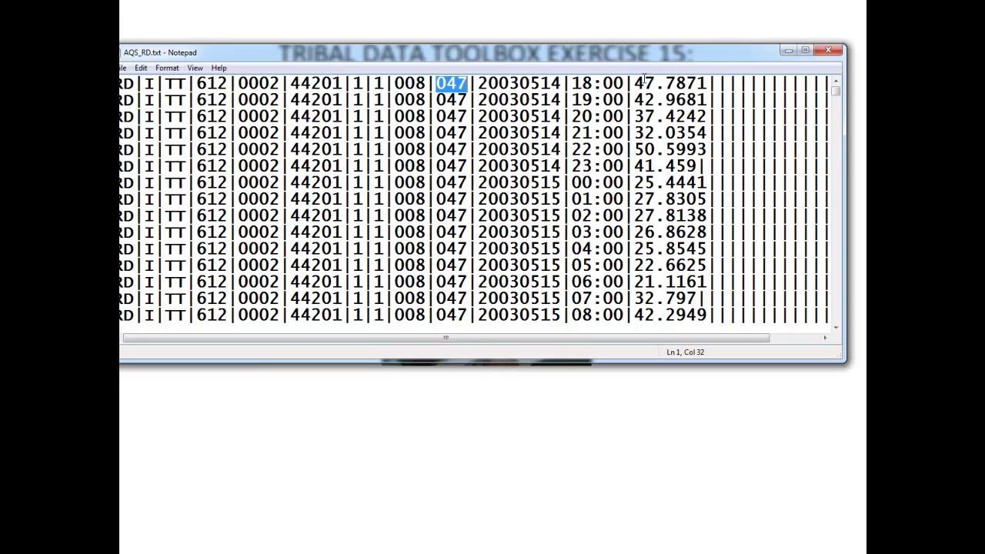
{"action": "left_click_drag", "start_coordinate": [635, 83], "coordinate": [707, 83]}
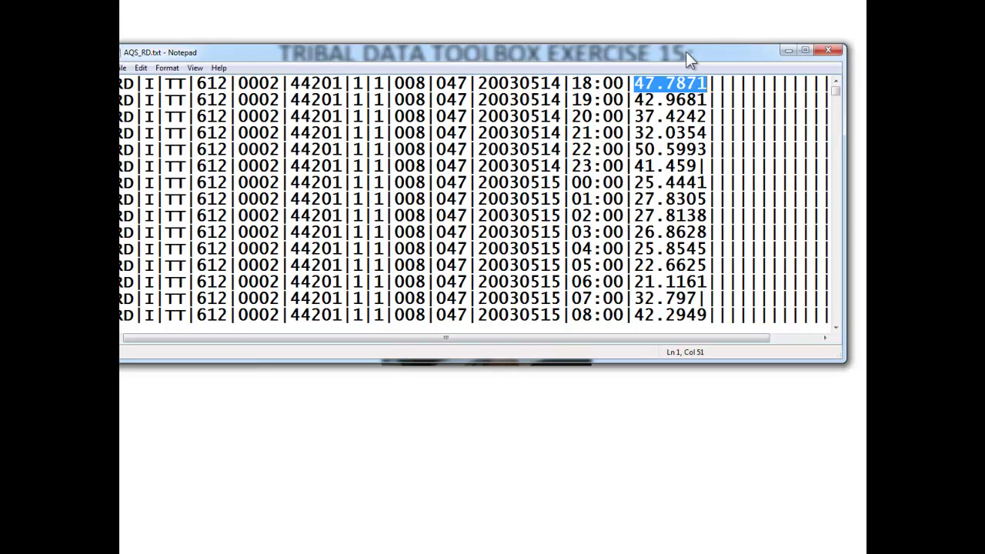
- Move the AQS_RD.txt window aside, switch to the Exercise Fifteen document in Word, enlarge it to 150% and highlight the first line of item 1
{"action": "left_click_drag", "start_coordinate": [686, 52], "coordinate": [692, 380]}
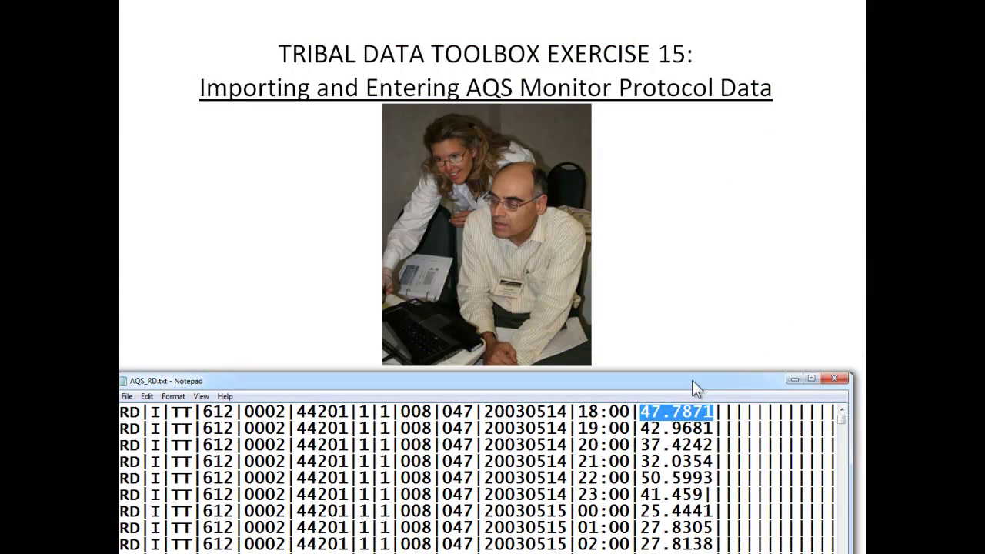
{"action": "key", "text": "alt+Tab"}
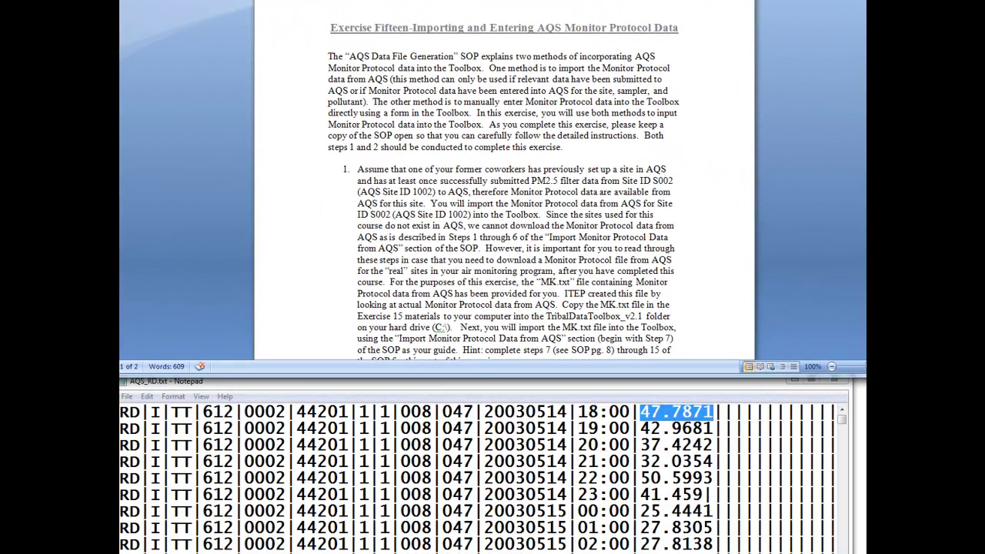
{"action": "scroll", "coordinate": [504, 193], "scroll_direction": "up", "scroll_amount": 4}
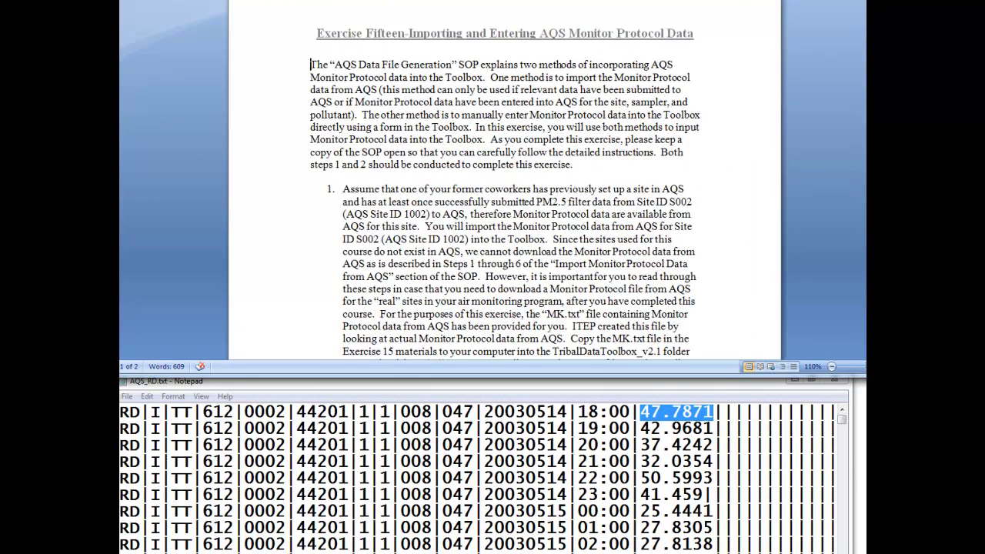
{"action": "scroll", "coordinate": [721, 256], "scroll_direction": "up", "scroll_amount": 1}
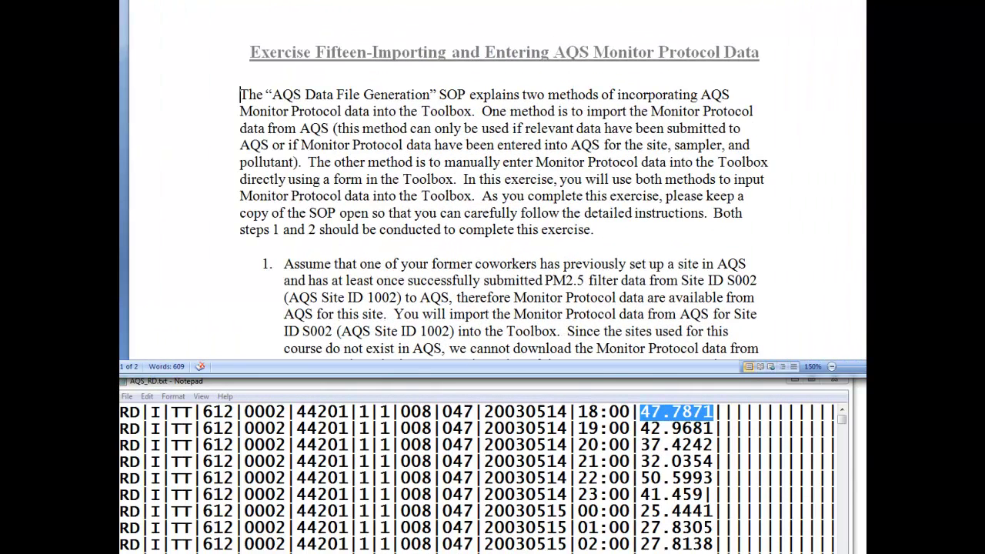
{"action": "scroll", "coordinate": [720, 256], "scroll_direction": "down", "scroll_amount": 1}
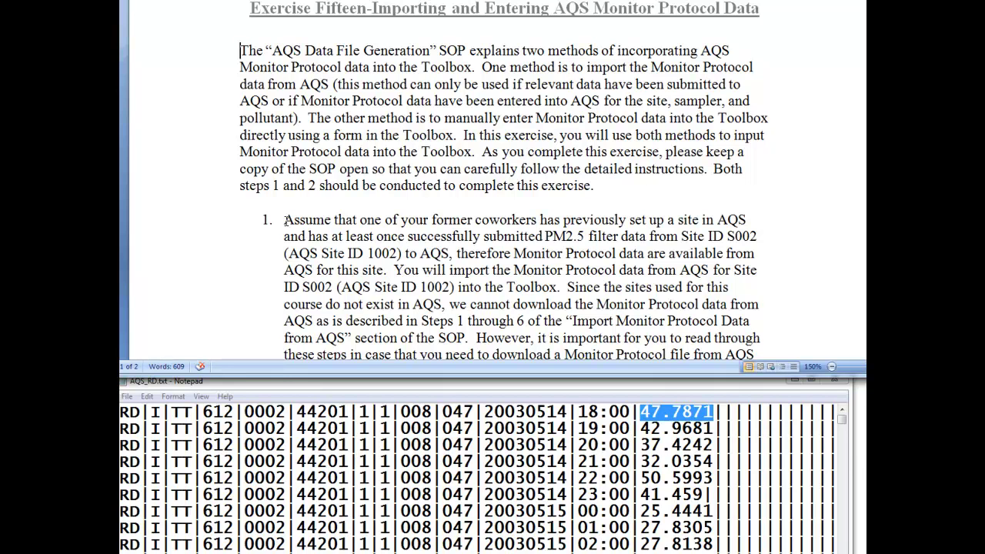
{"action": "left_click_drag", "start_coordinate": [285, 221], "coordinate": [512, 205]}
{"action": "left_click_drag", "start_coordinate": [284, 221], "coordinate": [753, 220]}
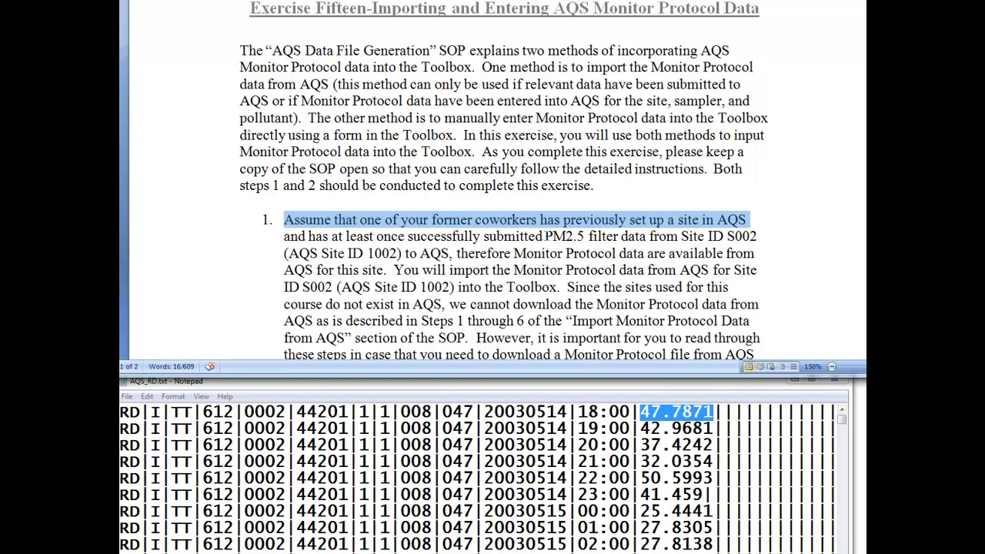
- Return to AQS_RD.txt in Notepad and highlight the parameter code in the first record
{"action": "left_click", "coordinate": [621, 384]}
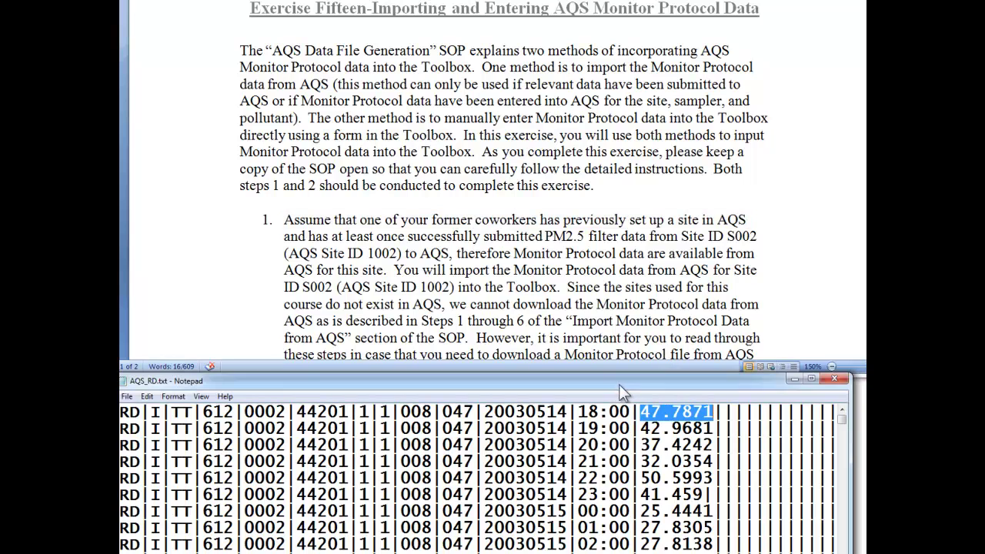
{"action": "left_click_drag", "start_coordinate": [609, 383], "coordinate": [629, 122]}
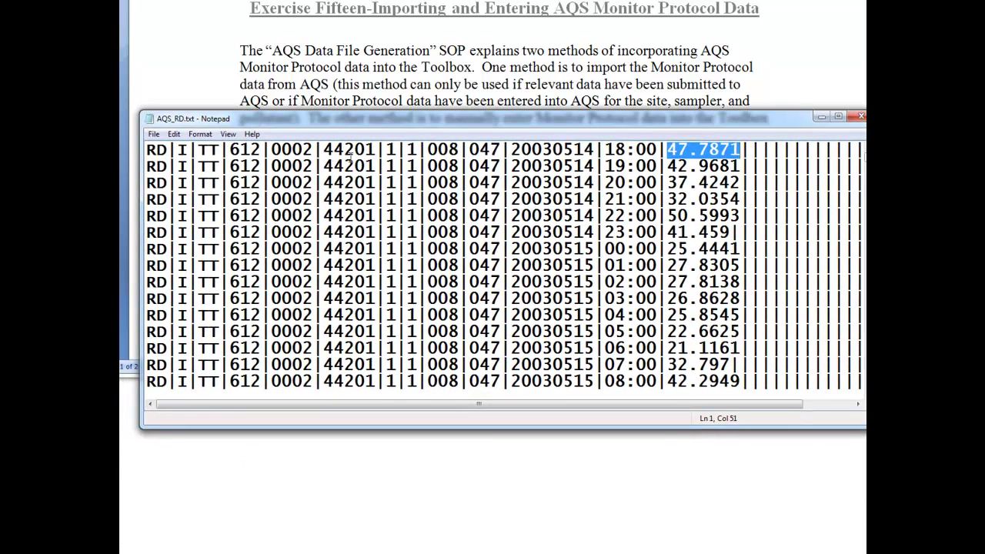
{"action": "left_click_drag", "start_coordinate": [324, 151], "coordinate": [376, 151]}
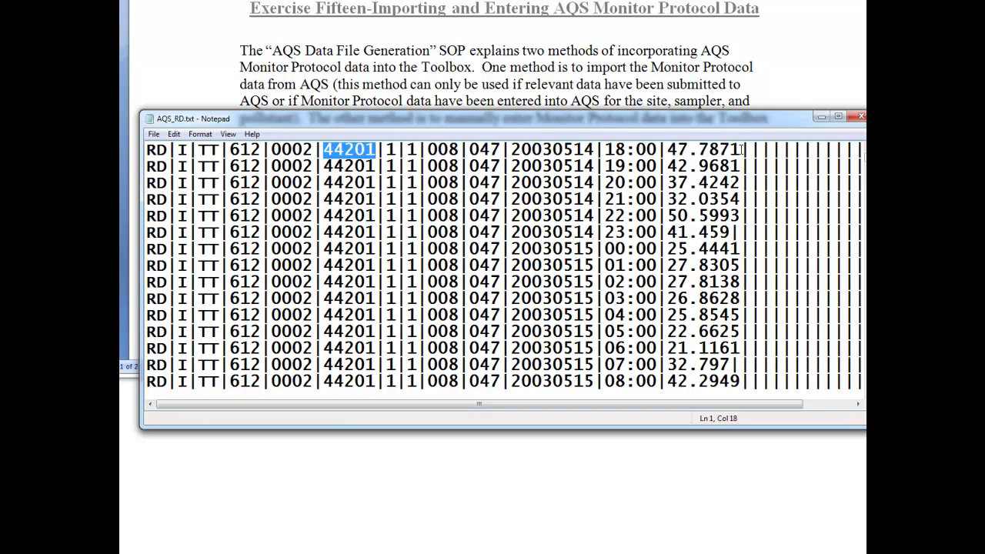
- Go back to the exercise document, read item 1, and highlight "PM2.5 filter data" and the MK.txt file name
{"action": "left_click_drag", "start_coordinate": [764, 121], "coordinate": [747, 377]}
{"action": "left_click", "coordinate": [690, 285]}
{"action": "scroll", "coordinate": [681, 264], "scroll_direction": "down", "scroll_amount": 2}
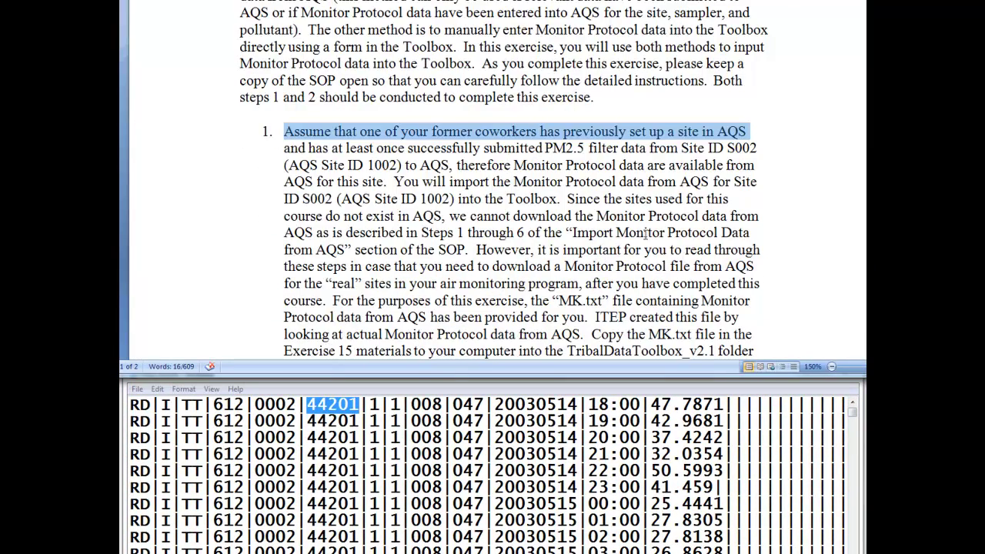
{"action": "scroll", "coordinate": [569, 204], "scroll_direction": "down", "scroll_amount": 1}
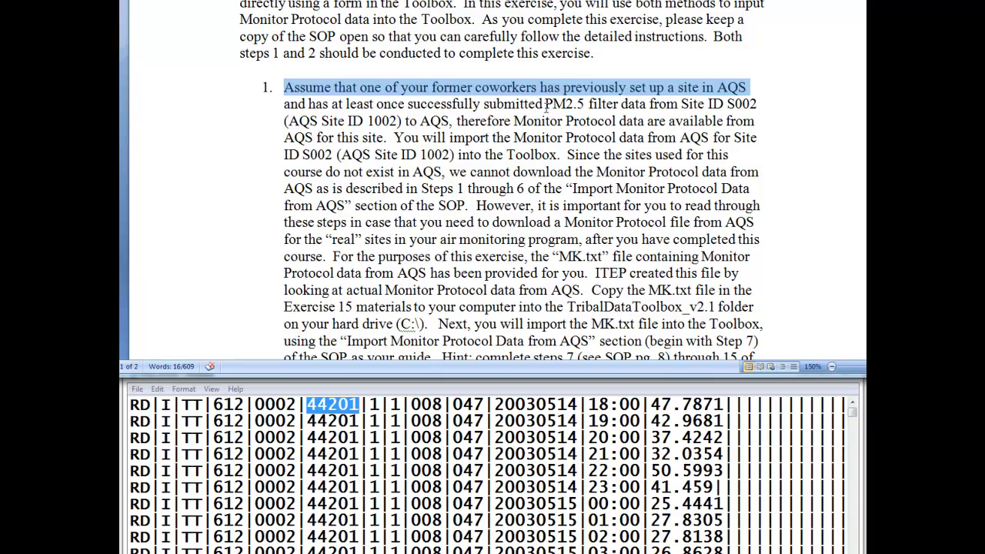
{"action": "left_click_drag", "start_coordinate": [545, 106], "coordinate": [648, 106]}
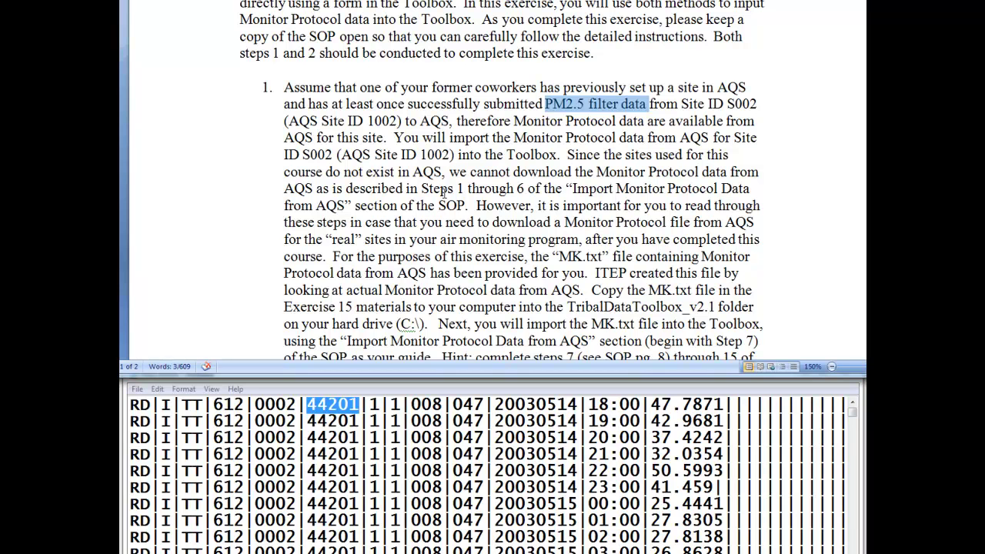
{"action": "scroll", "coordinate": [442, 192], "scroll_direction": "down", "scroll_amount": 1}
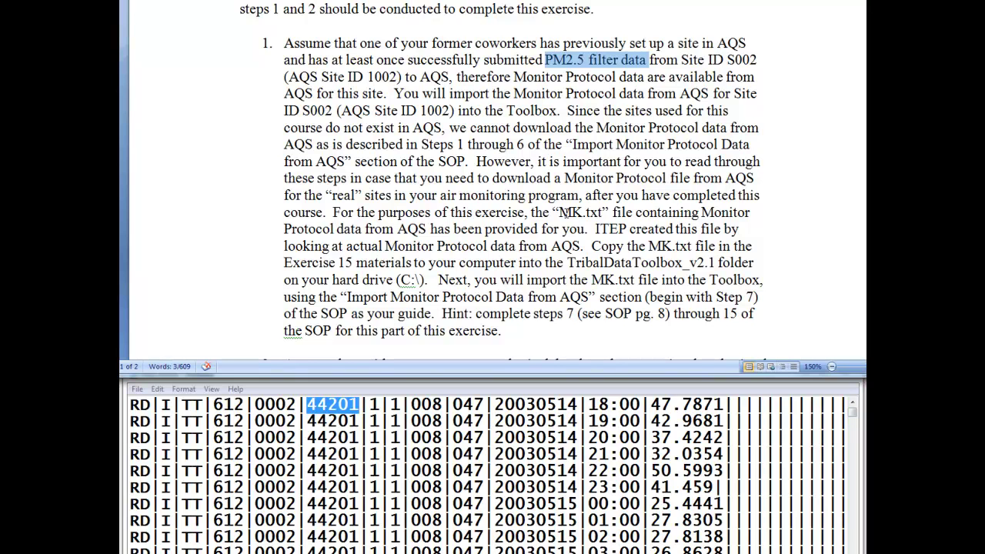
{"action": "left_click_drag", "start_coordinate": [559, 212], "coordinate": [603, 213]}
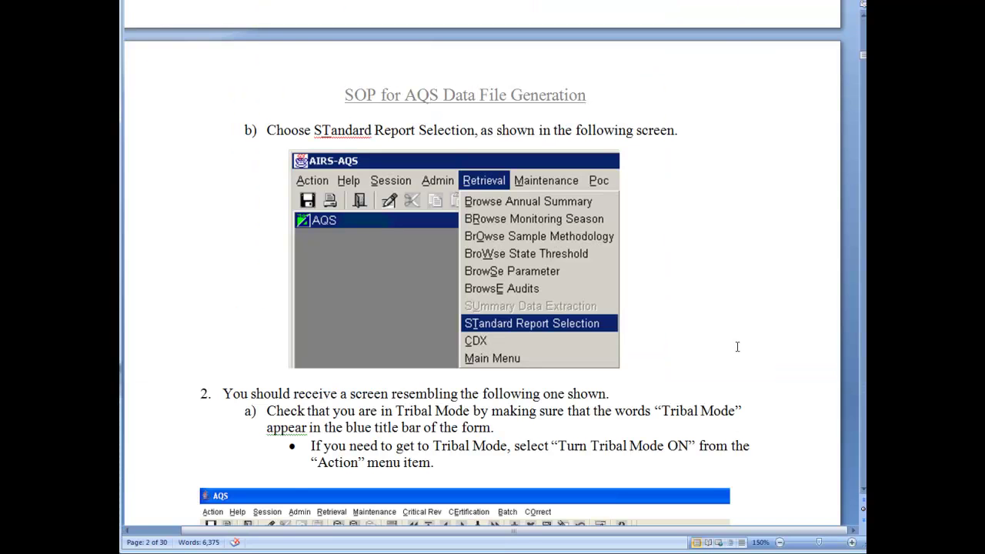
- Review the SOP for AQS Data File Generation, from Standard Report Selection through the AMP500 criteria set to step 3
{"action": "scroll", "coordinate": [736, 347], "scroll_direction": "up", "scroll_amount": 2}
{"action": "scroll", "coordinate": [736, 347], "scroll_direction": "up", "scroll_amount": 3}
{"action": "scroll", "coordinate": [736, 346], "scroll_direction": "down", "scroll_amount": 3}
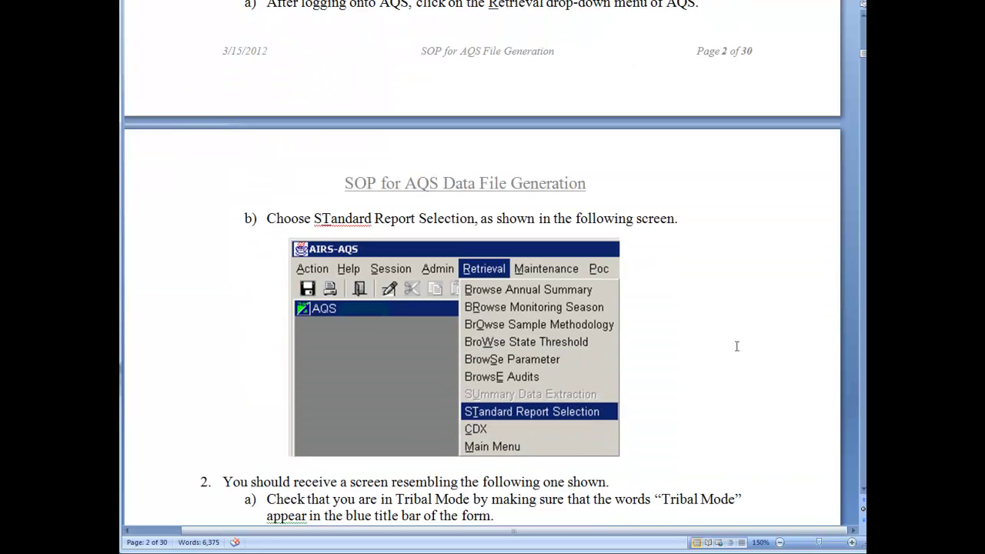
{"action": "scroll", "coordinate": [729, 344], "scroll_direction": "down", "scroll_amount": 1}
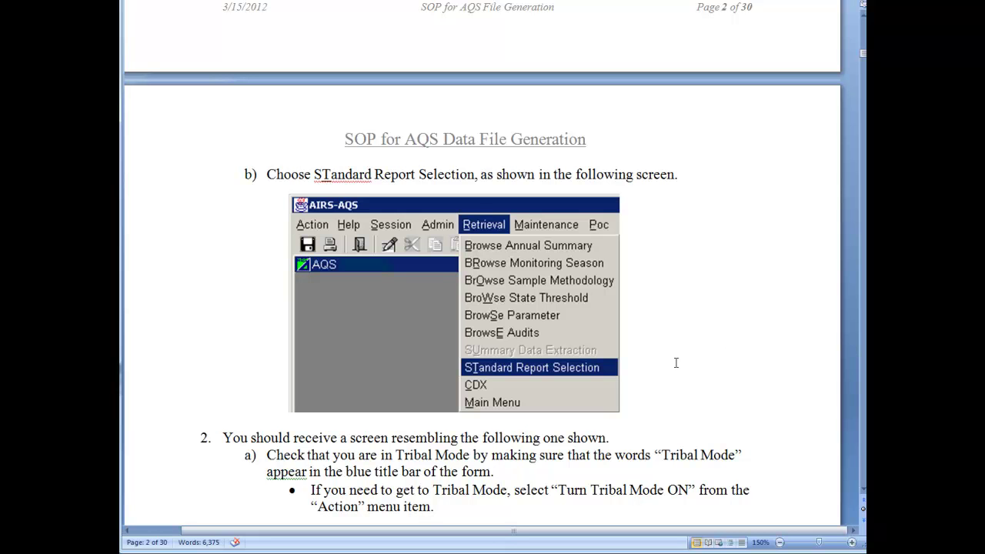
{"action": "scroll", "coordinate": [676, 363], "scroll_direction": "down", "scroll_amount": 10}
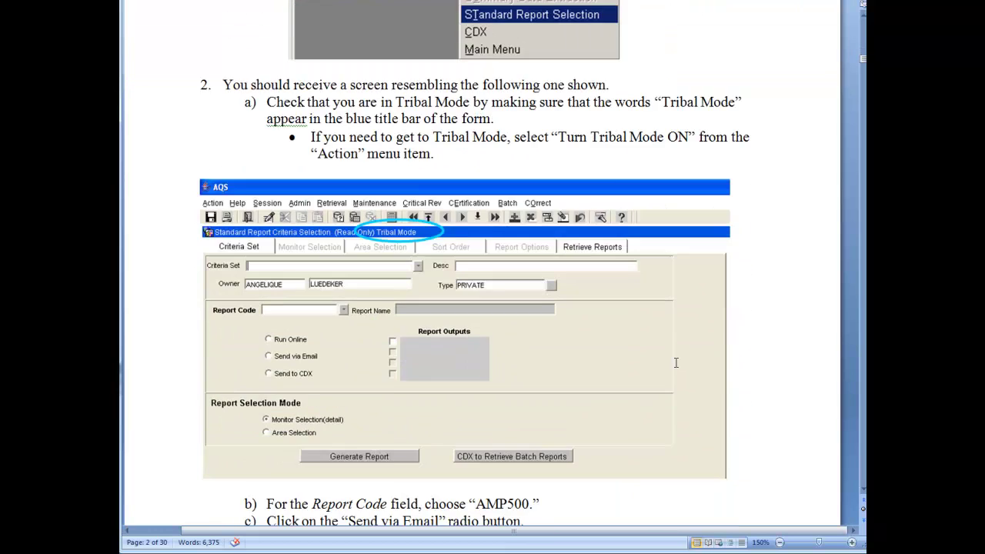
{"action": "scroll", "coordinate": [676, 362], "scroll_direction": "down", "scroll_amount": 4}
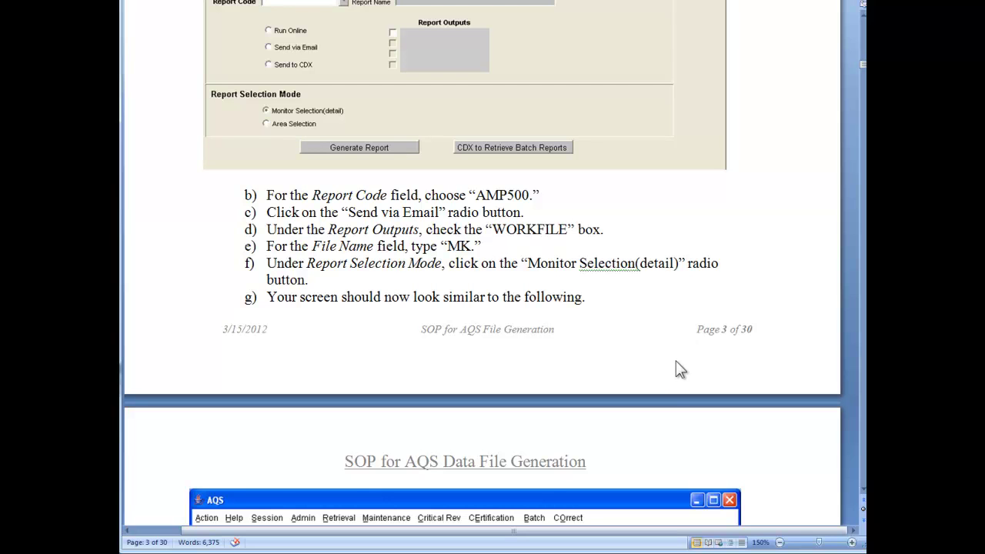
{"action": "scroll", "coordinate": [676, 361], "scroll_direction": "down", "scroll_amount": 9}
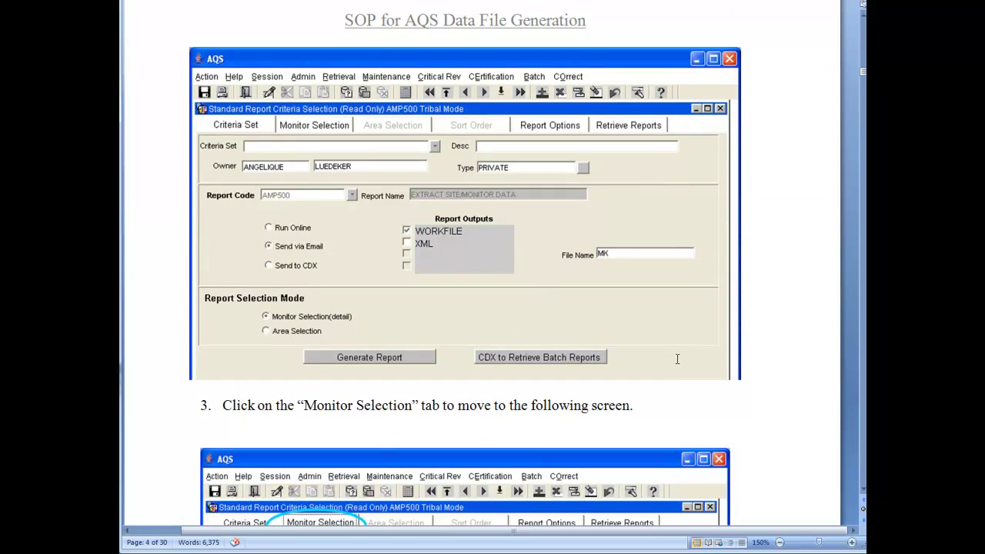
{"action": "scroll", "coordinate": [677, 359], "scroll_direction": "down", "scroll_amount": 1}
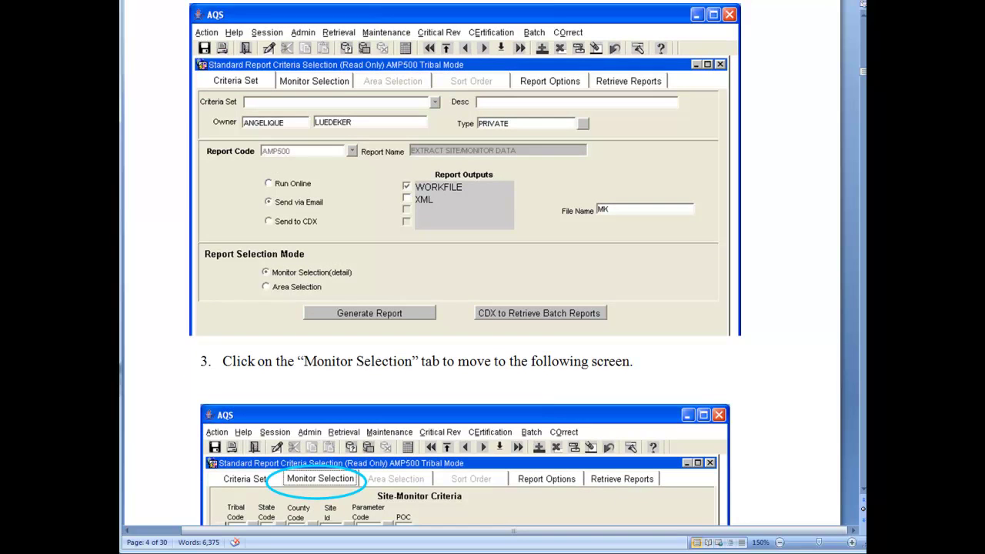
- Switch to MK.txt in Notepad and highlight the parameter code, the 117 code and the 105 code in the first 88101 record
{"action": "key", "text": "alt+Tab"}
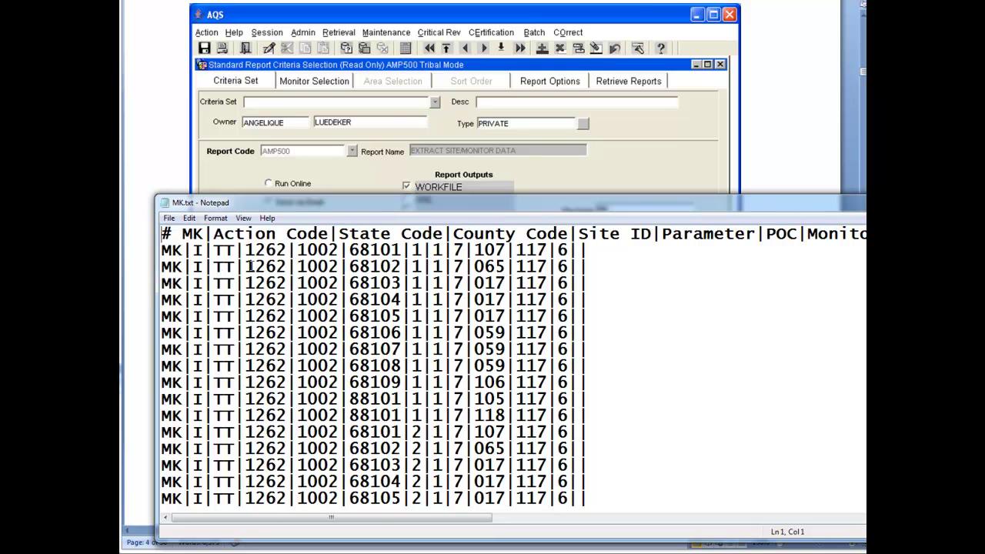
{"action": "left_click", "coordinate": [360, 283]}
{"action": "scroll", "coordinate": [359, 284], "scroll_direction": "down", "scroll_amount": 1}
{"action": "scroll", "coordinate": [360, 283], "scroll_direction": "down", "scroll_amount": 1}
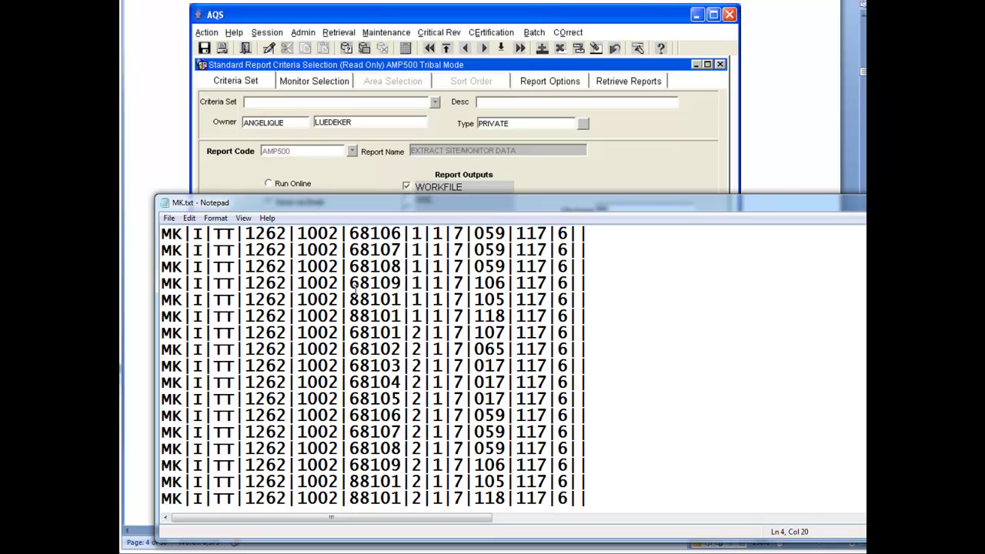
{"action": "left_click_drag", "start_coordinate": [350, 300], "coordinate": [399, 300]}
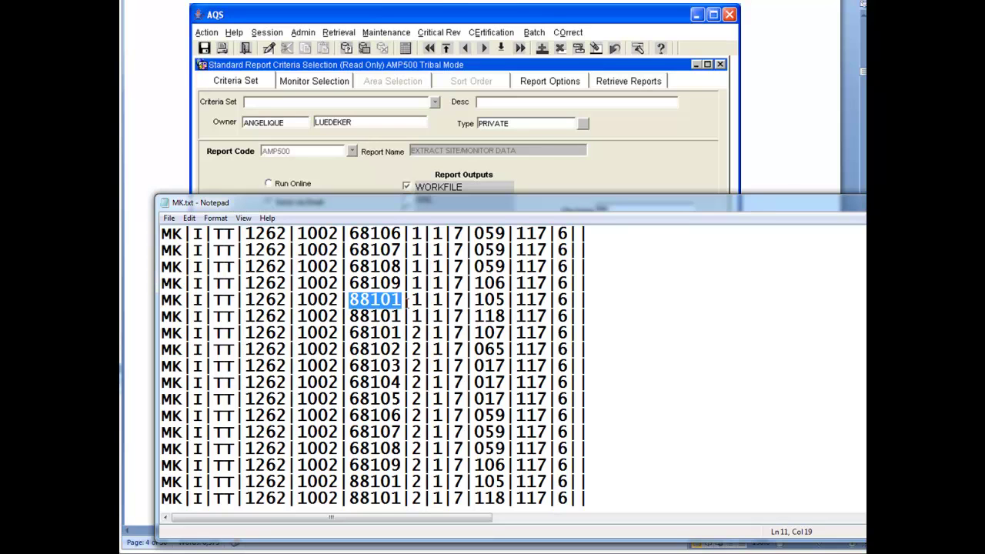
{"action": "left_click_drag", "start_coordinate": [515, 301], "coordinate": [548, 300]}
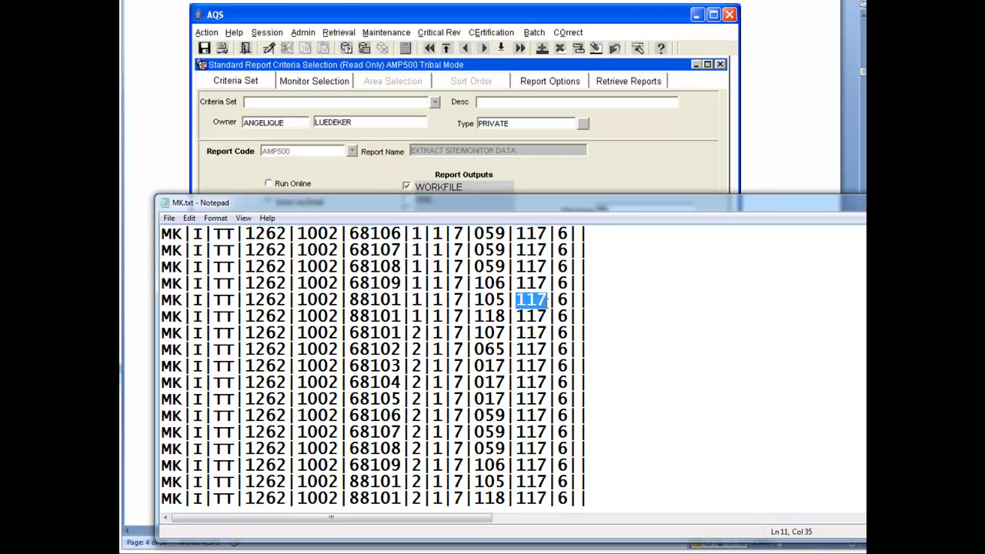
{"action": "left_click_drag", "start_coordinate": [502, 300], "coordinate": [478, 300]}
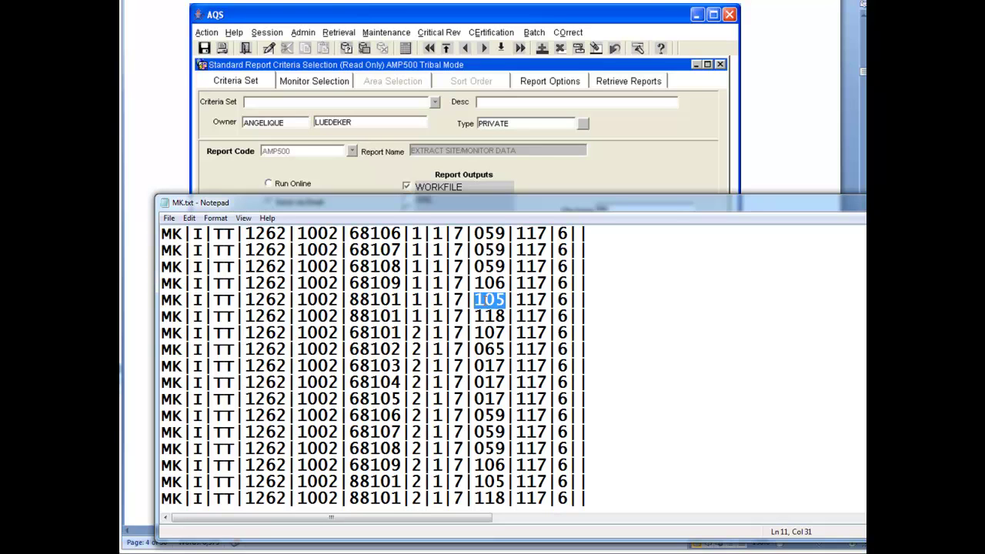
- Highlight the sample duration code 7 in the first 88101 record of MK.txt and review the records for both POCs
{"action": "left_click_drag", "start_coordinate": [464, 300], "coordinate": [454, 300]}
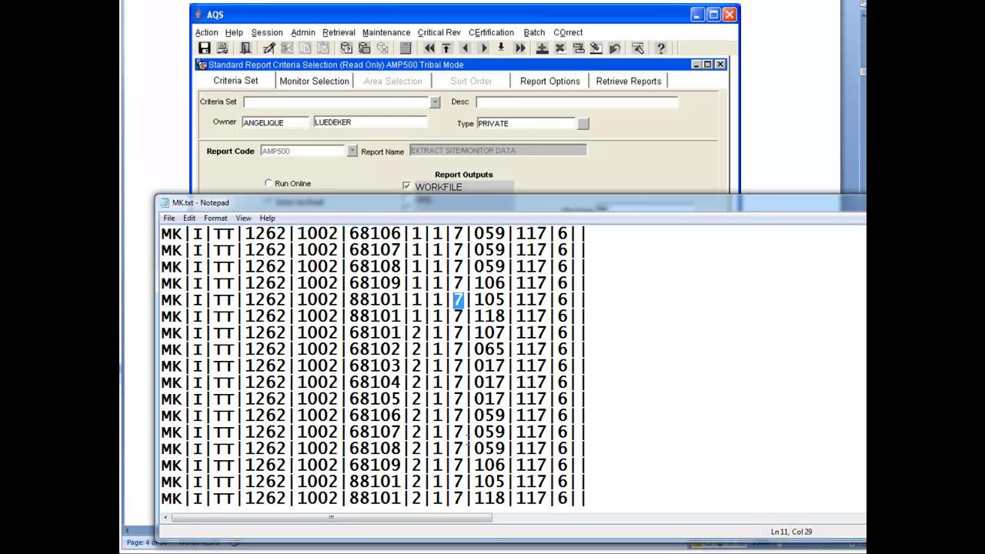
{"action": "left_click", "coordinate": [392, 435]}
{"action": "scroll", "coordinate": [361, 471], "scroll_direction": "up", "scroll_amount": 2}
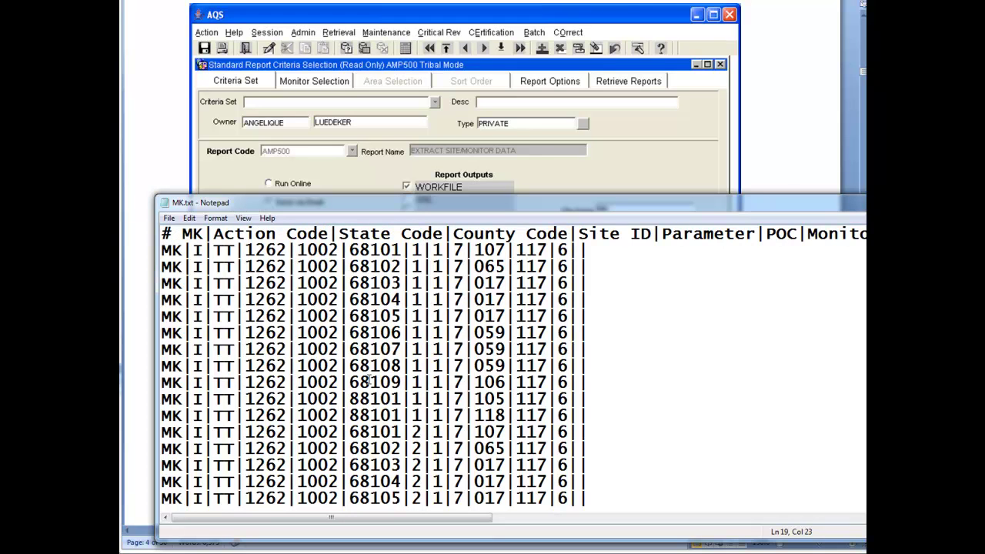
{"action": "scroll", "coordinate": [369, 380], "scroll_direction": "down", "scroll_amount": 2}
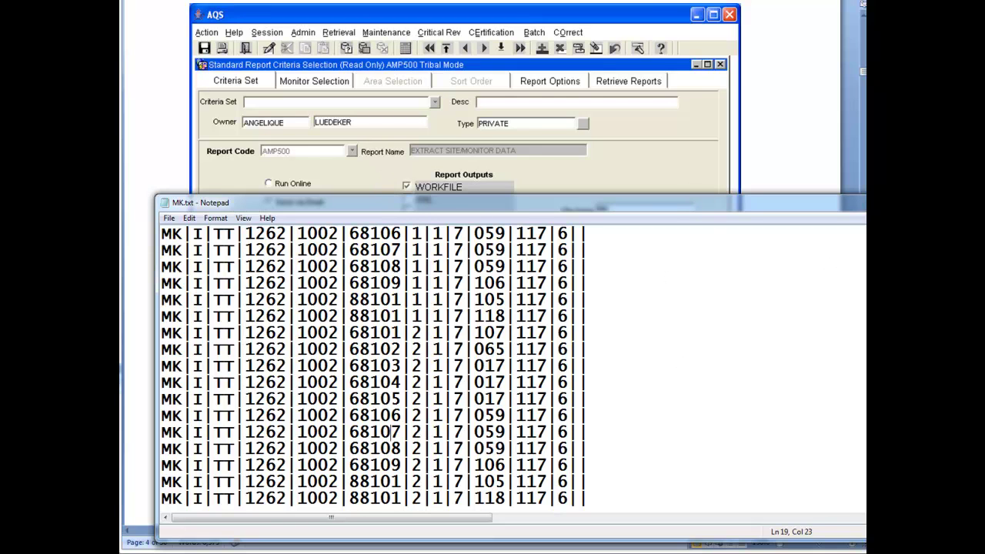
- Check item 1 of the exercise document for where MK.txt must be copied, and return to MK.txt in Notepad
{"action": "key", "text": "alt+Tab"}
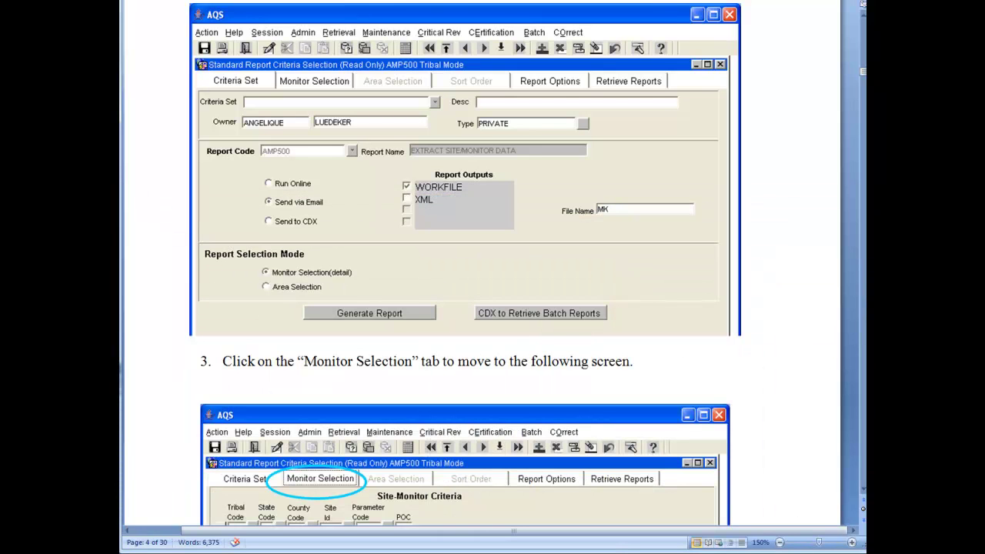
{"action": "key", "text": "alt+Tab"}
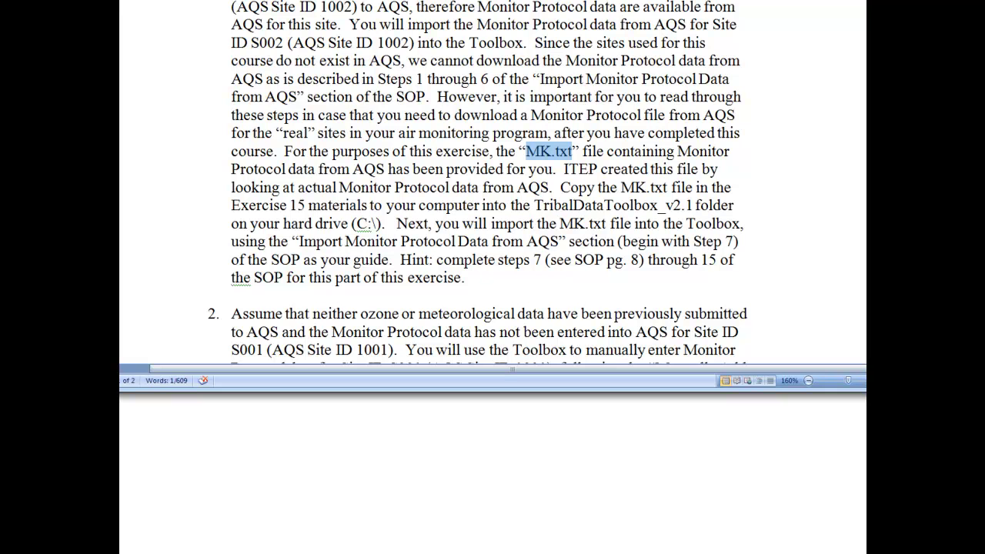
{"action": "key", "text": "alt+Tab"}
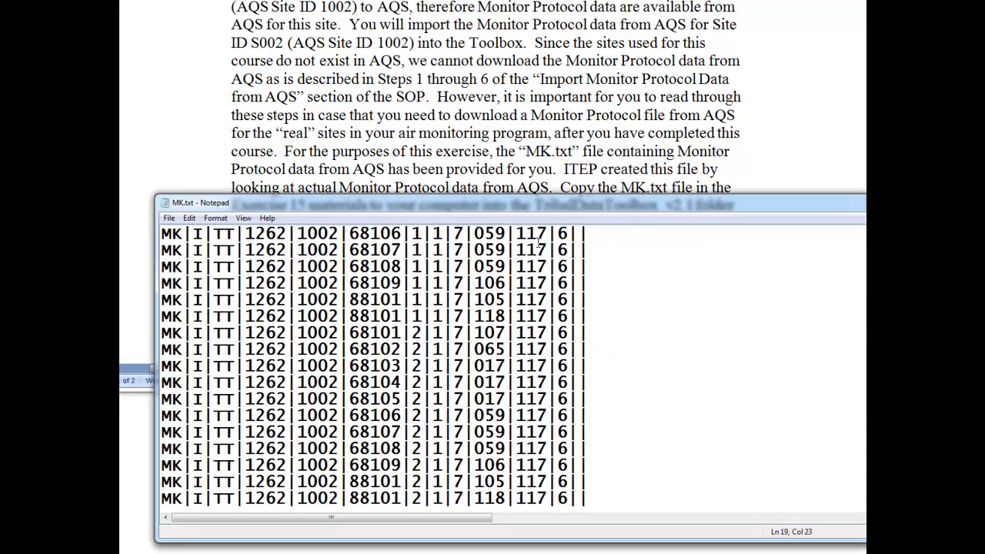
- Save a copy of MK.txt into the TribalDataToolbox_v2.1 folder on the C: drive, keeping the file name MK.txt
{"action": "left_click_drag", "start_coordinate": [586, 208], "coordinate": [530, 87]}
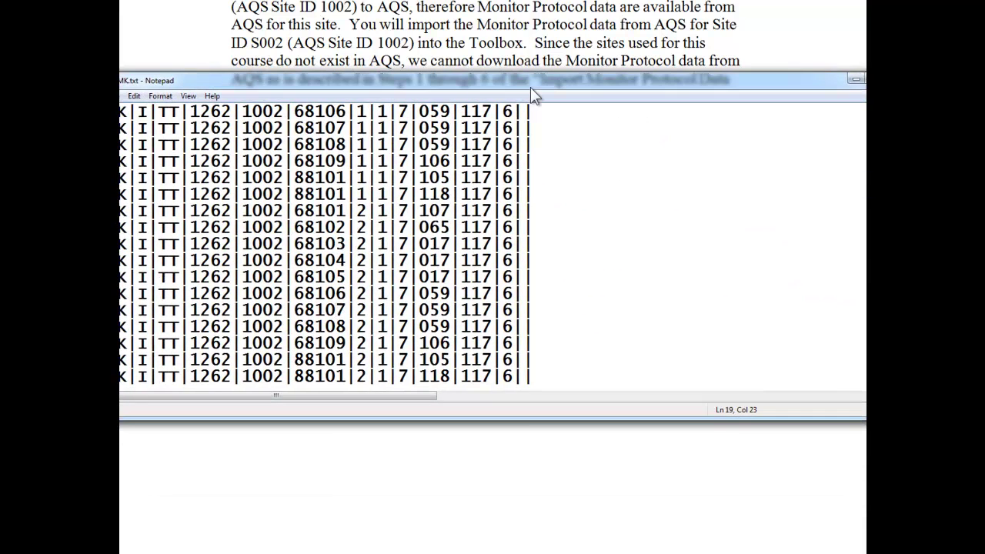
{"action": "left_click", "coordinate": [121, 97]}
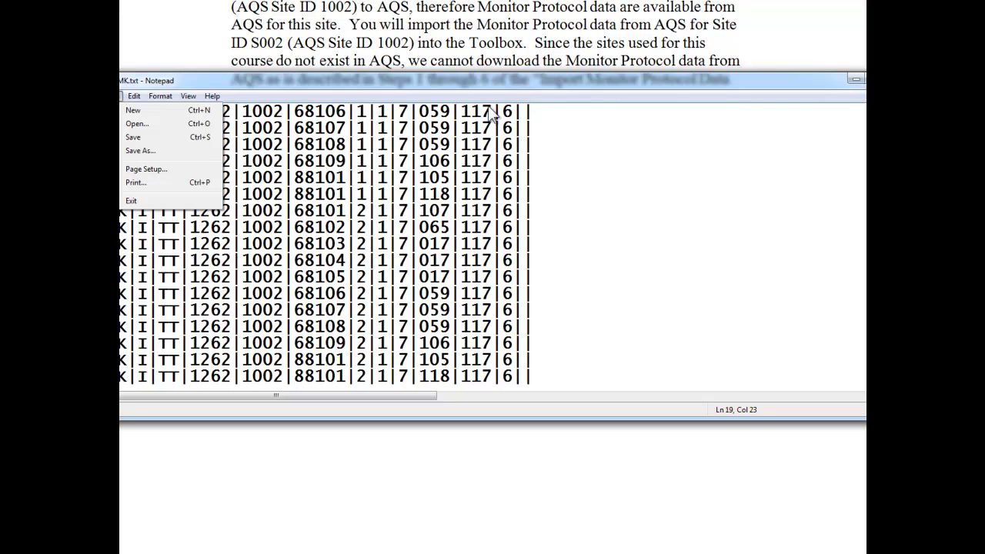
{"action": "left_click", "coordinate": [135, 153]}
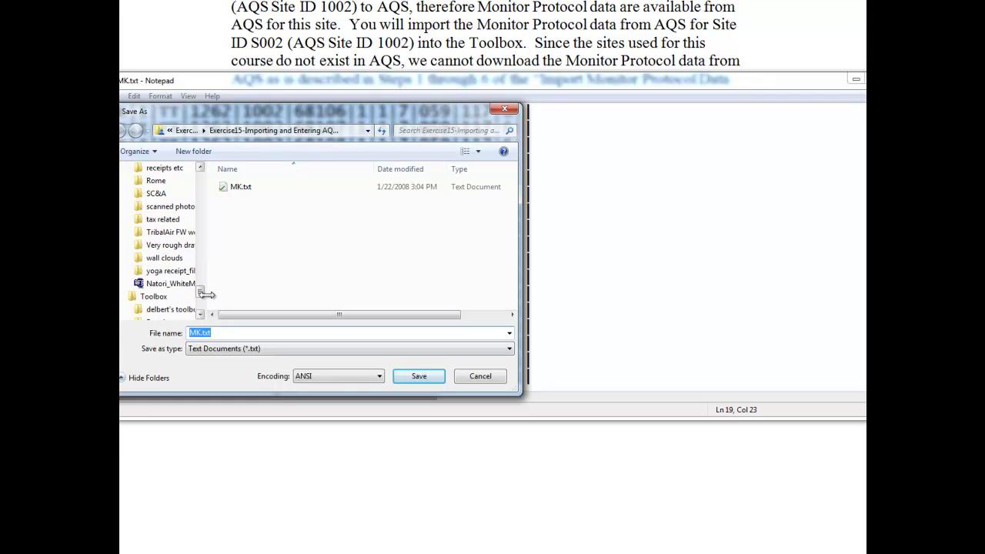
{"action": "left_click_drag", "start_coordinate": [199, 296], "coordinate": [207, 192]}
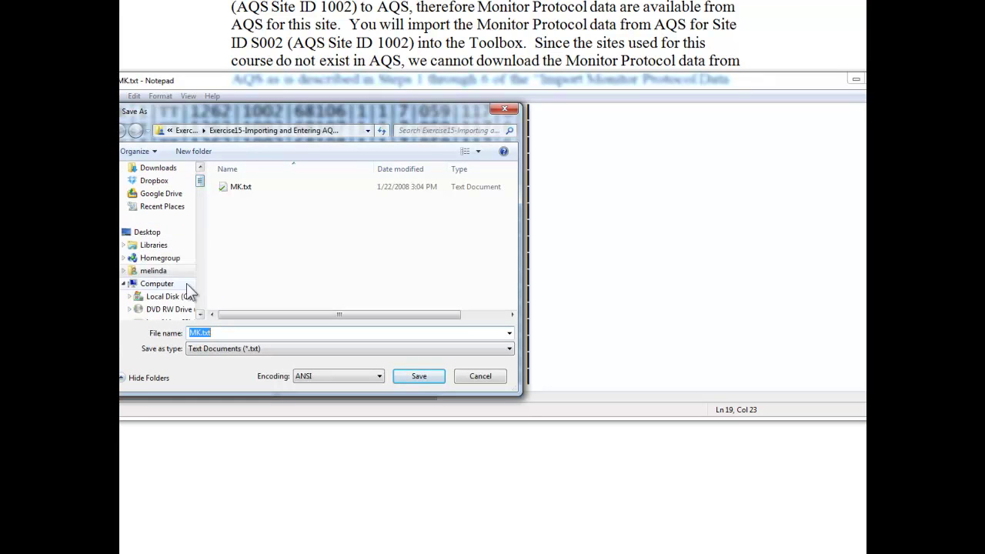
{"action": "left_click", "coordinate": [169, 296]}
{"action": "left_click_drag", "start_coordinate": [513, 303], "coordinate": [512, 304]}
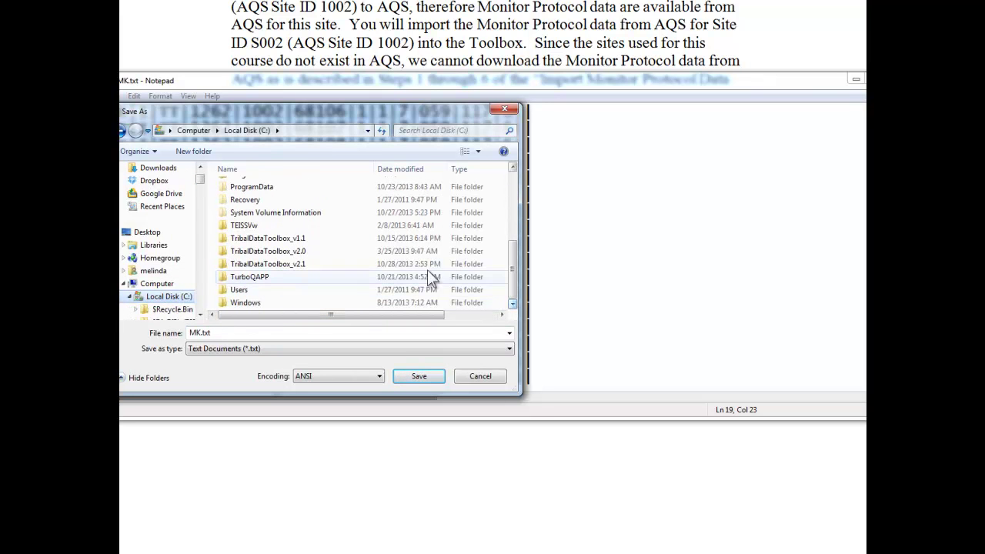
{"action": "double_click", "coordinate": [347, 264]}
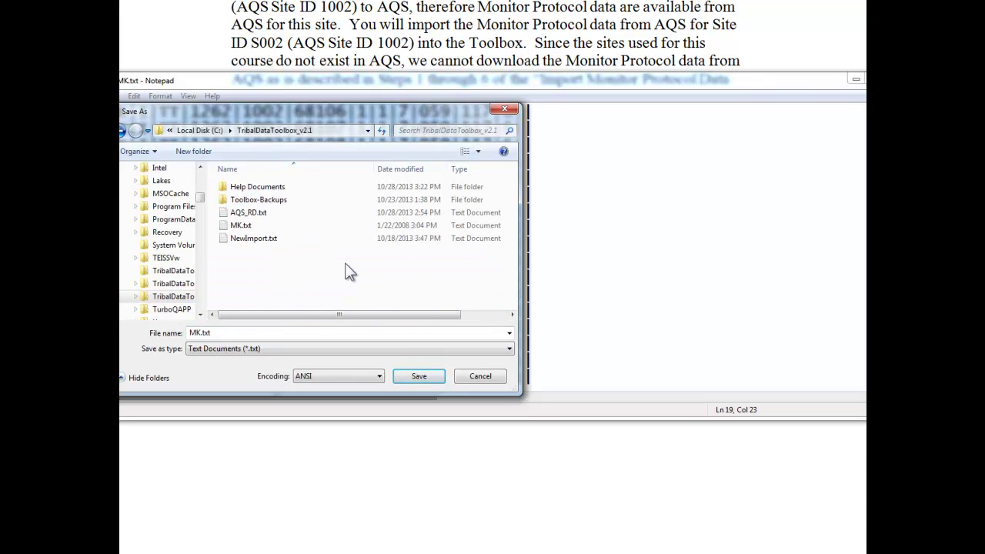
{"action": "left_click", "coordinate": [409, 377]}
- Switch to the SOP document and highlight step 7 about the "Import/Enter AQS Monitor Protocol Data" option
{"action": "left_click", "coordinate": [668, 254]}
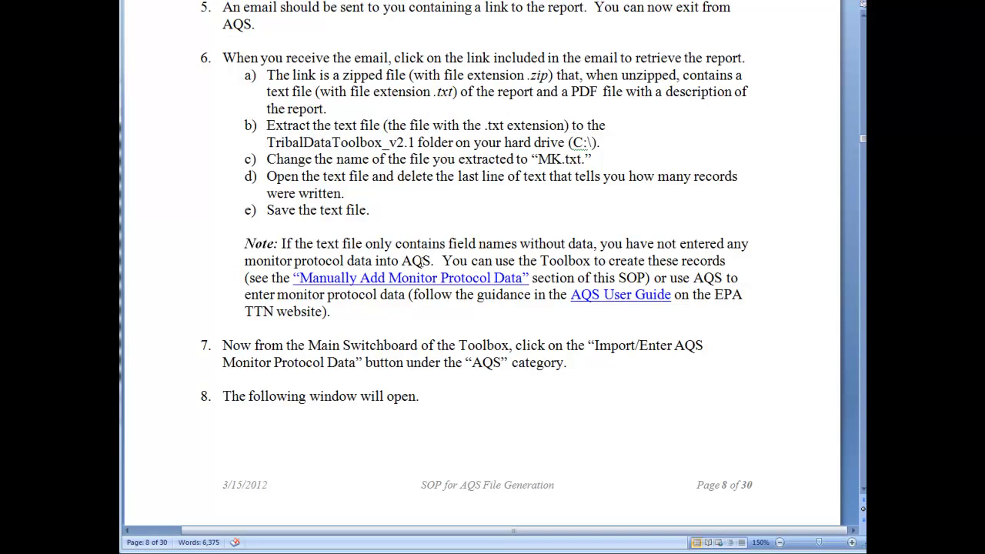
{"action": "left_click_drag", "start_coordinate": [222, 345], "coordinate": [562, 369]}
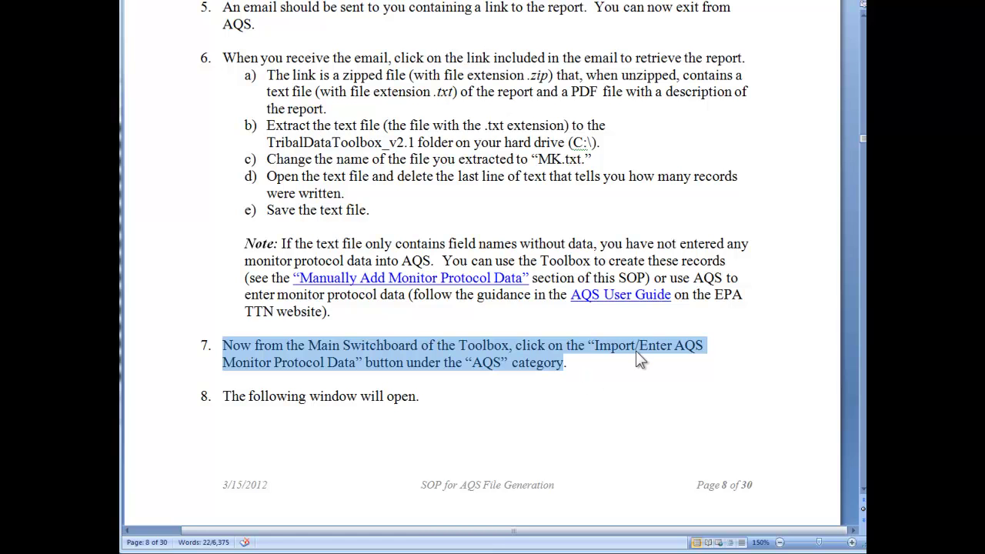
{"action": "scroll", "coordinate": [607, 323], "scroll_direction": "down", "scroll_amount": 10}
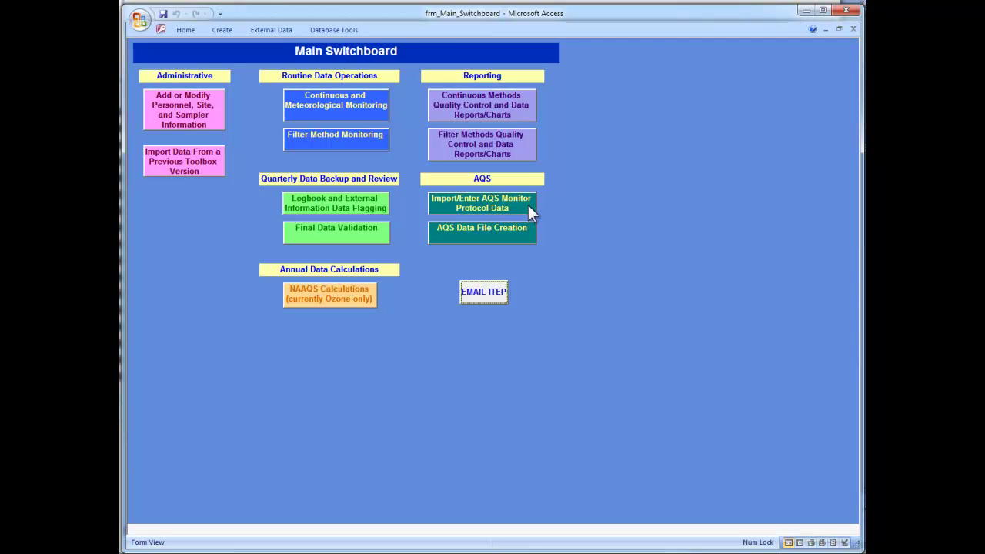
- In the Toolbox's Main Switchboard, go to the AQS Monitor Protocol import, import the MK.txt text file, and inspect the temporary import table
{"action": "left_click", "coordinate": [528, 212]}
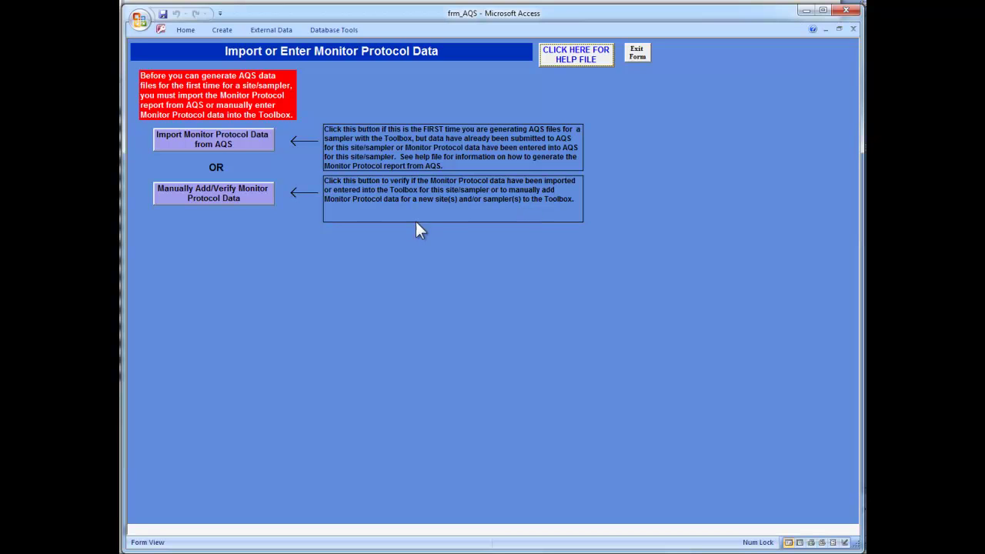
{"action": "left_click", "coordinate": [251, 147]}
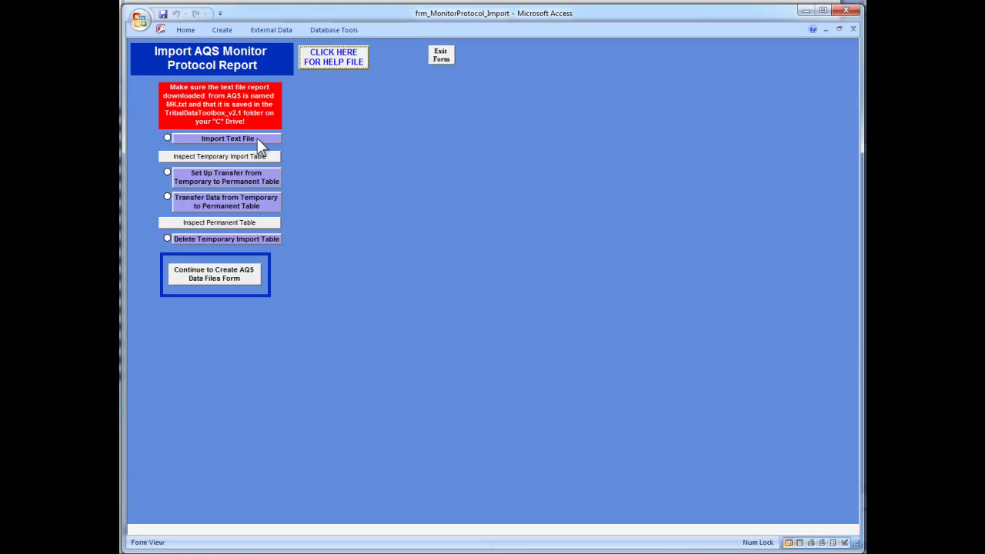
{"action": "left_click", "coordinate": [258, 141]}
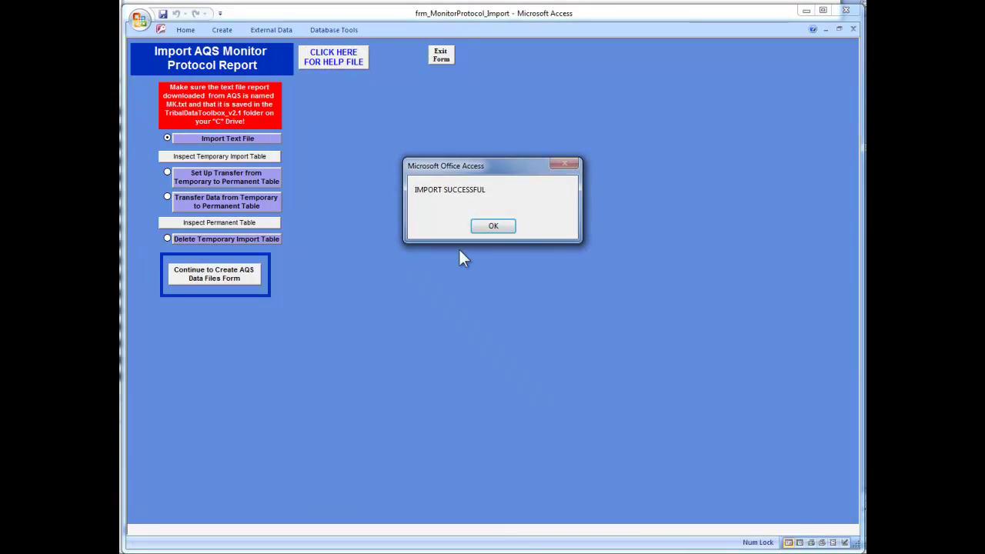
{"action": "left_click", "coordinate": [496, 227]}
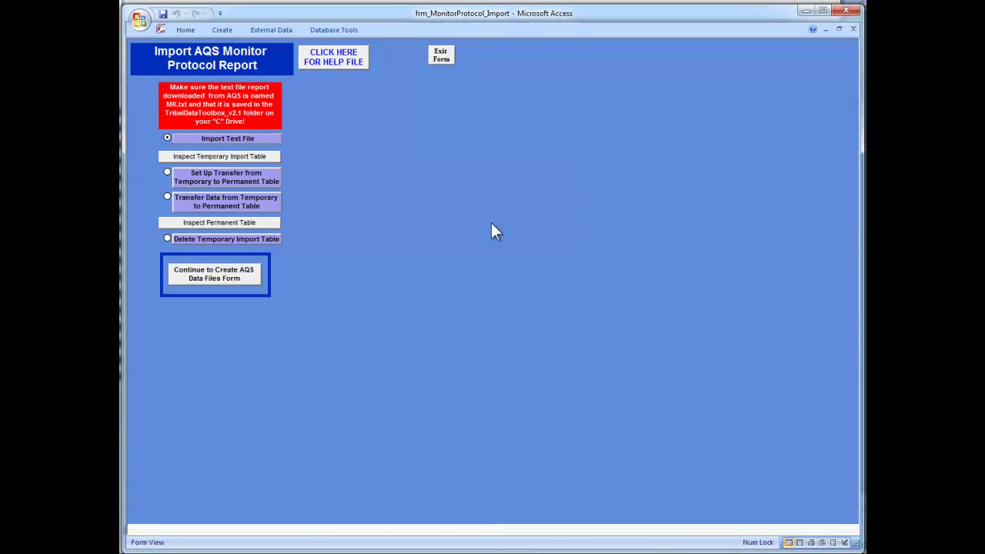
{"action": "left_click", "coordinate": [271, 160]}
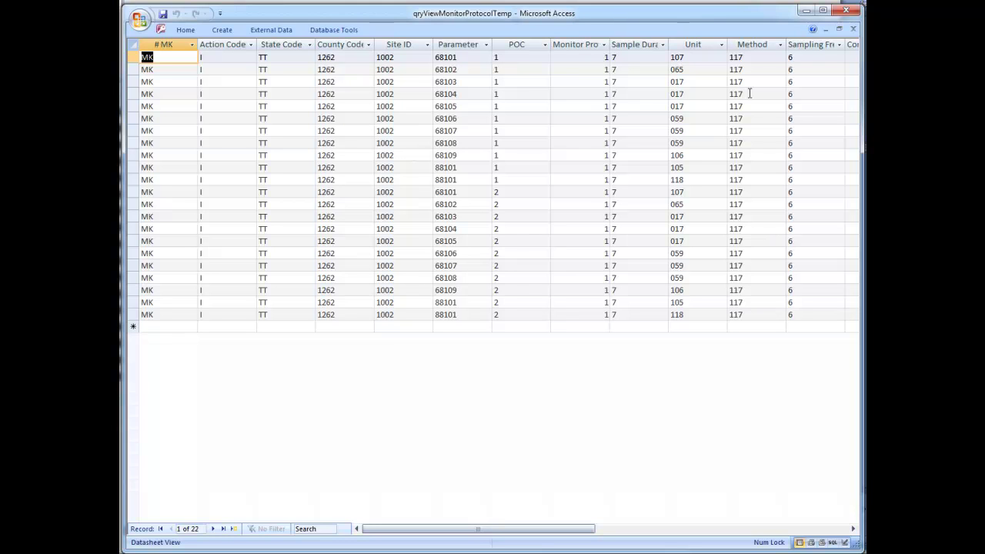
{"action": "left_click", "coordinate": [852, 30]}
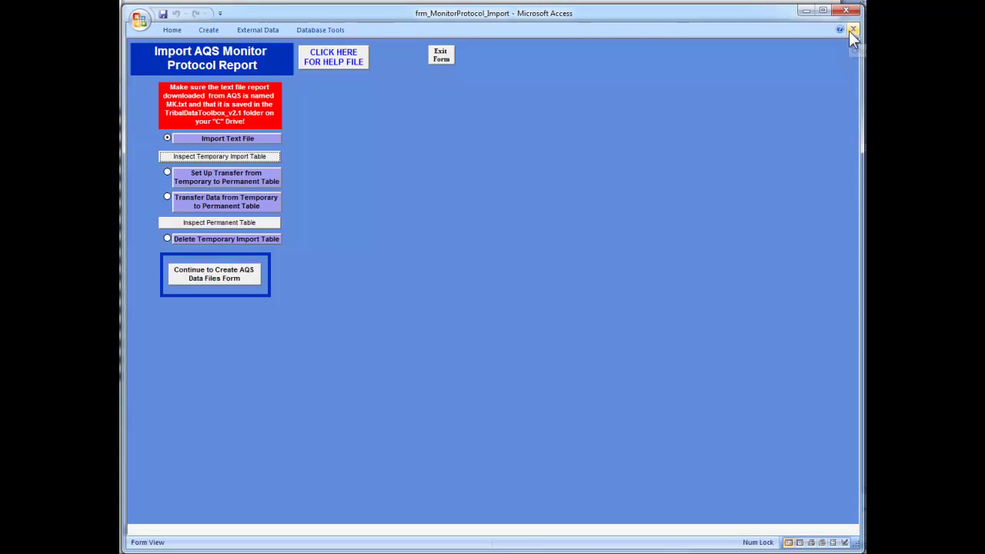
- Set up the transfer from the temporary to the permanent table by saving the Monitor Protocol append query and closing it
{"action": "left_click", "coordinate": [256, 182]}
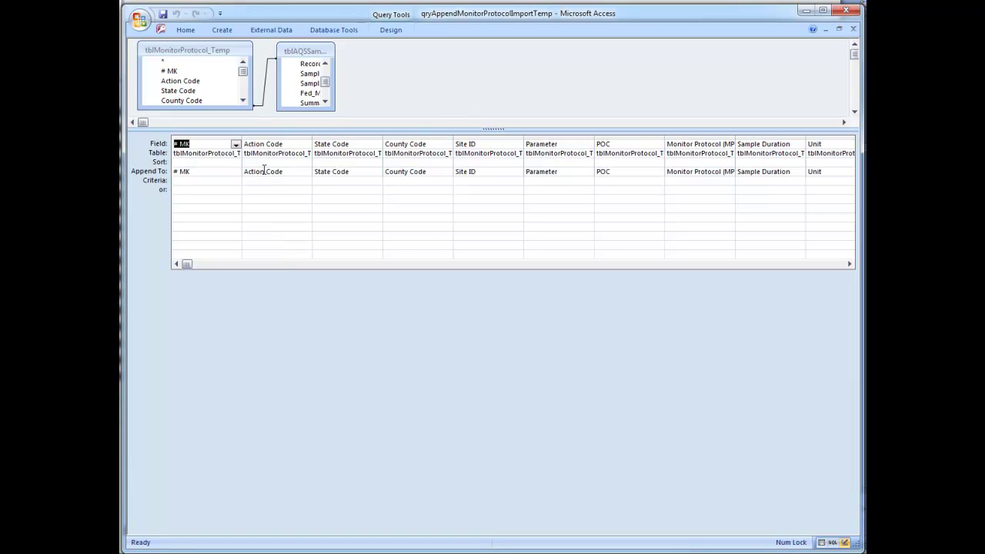
{"action": "mouse_move", "coordinate": [188, 264]}
{"action": "left_mouse_down"}
{"action": "mouse_move", "coordinate": [516, 264]}
{"action": "mouse_move", "coordinate": [190, 263]}
{"action": "left_mouse_up"}
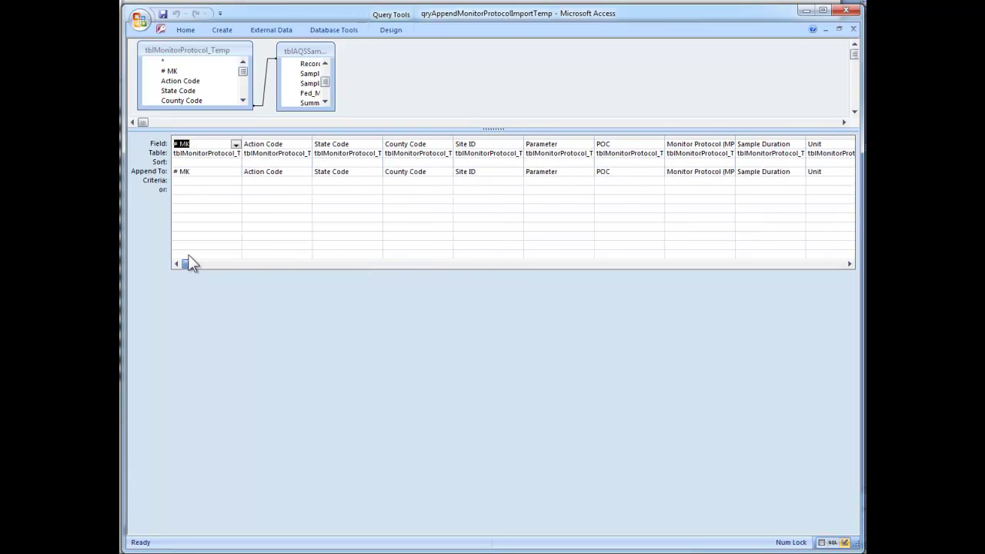
{"action": "left_click", "coordinate": [164, 15]}
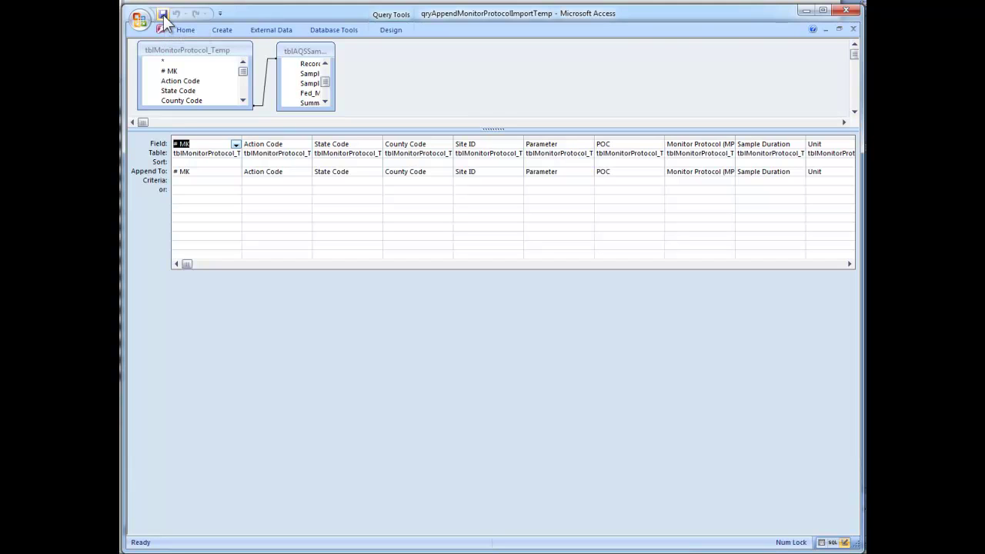
{"action": "left_click", "coordinate": [852, 30]}
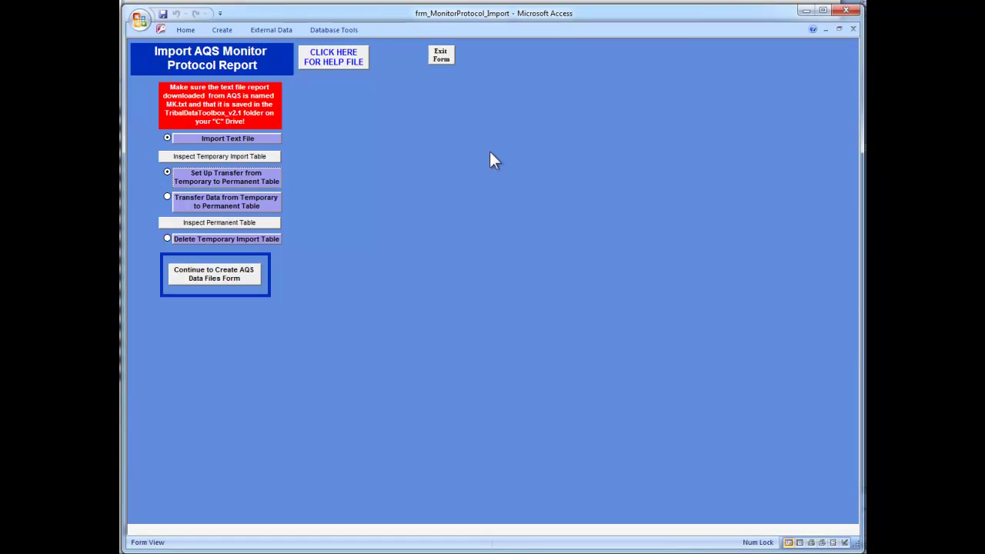
- Reopen the transfer setup query, select its field columns, review them through the Active criterion, and save and close the query
{"action": "left_click", "coordinate": [258, 183]}
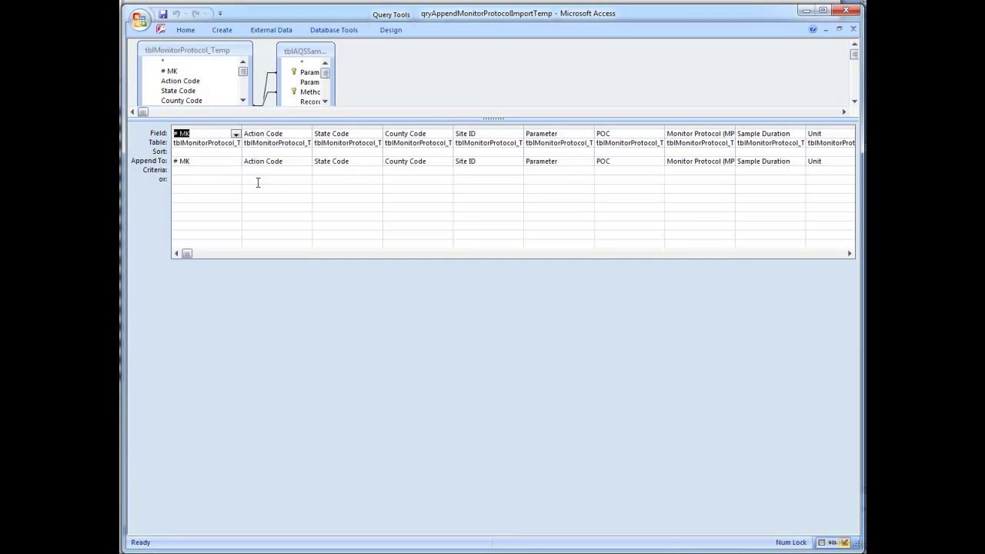
{"action": "left_click", "coordinate": [218, 126]}
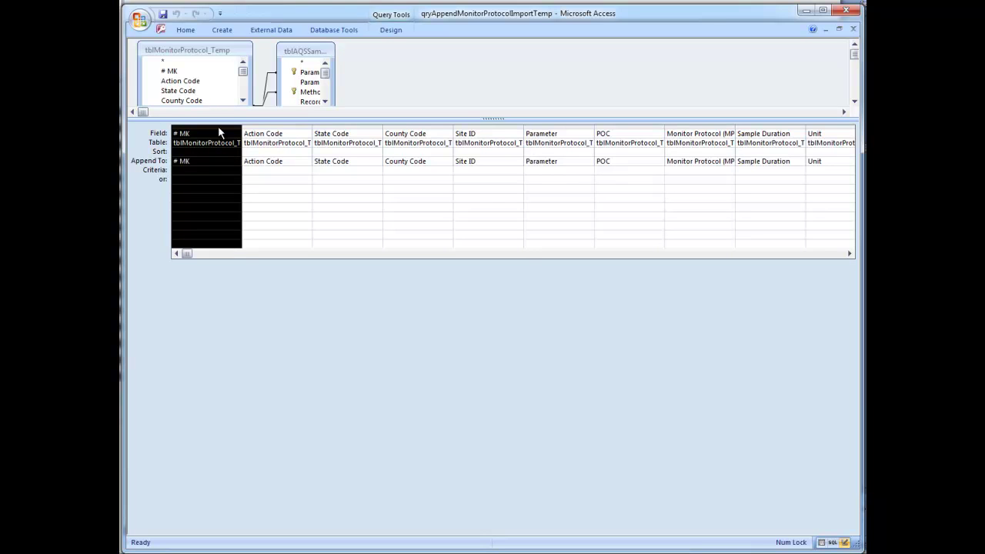
{"action": "left_click", "coordinate": [840, 126], "text": "shift"}
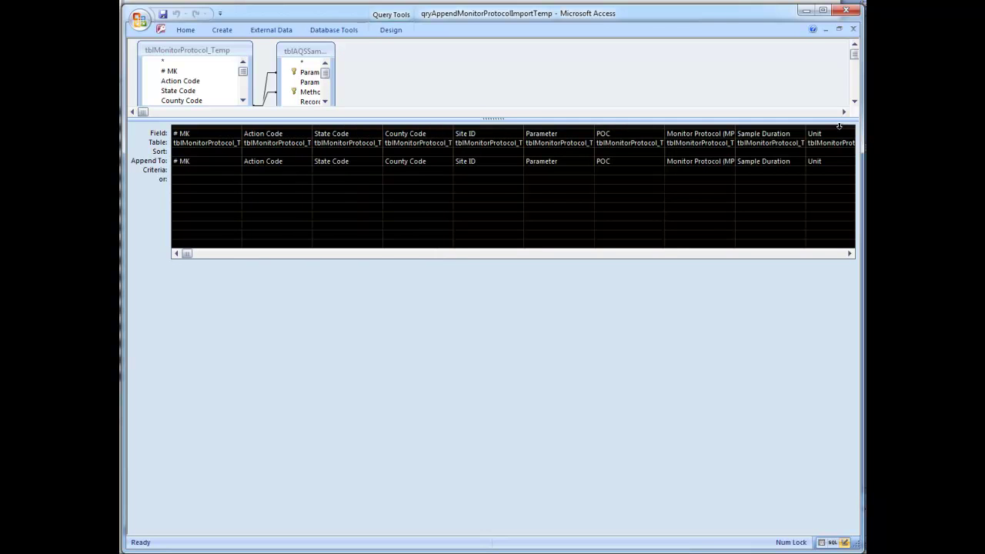
{"action": "left_click", "coordinate": [849, 254]}
{"action": "left_click_drag", "start_coordinate": [850, 254], "coordinate": [849, 254]}
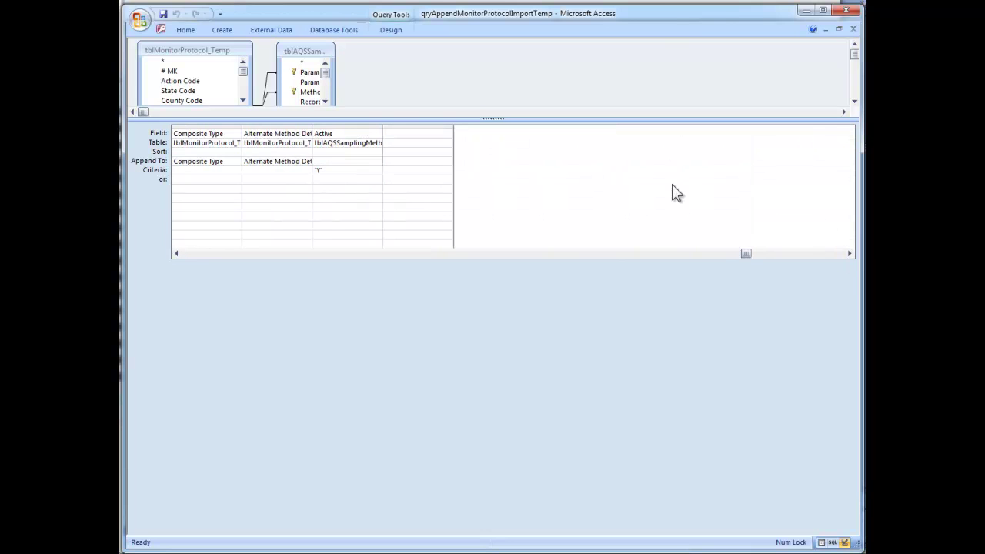
{"action": "left_click_drag", "start_coordinate": [746, 253], "coordinate": [194, 254]}
{"action": "left_click", "coordinate": [203, 209]}
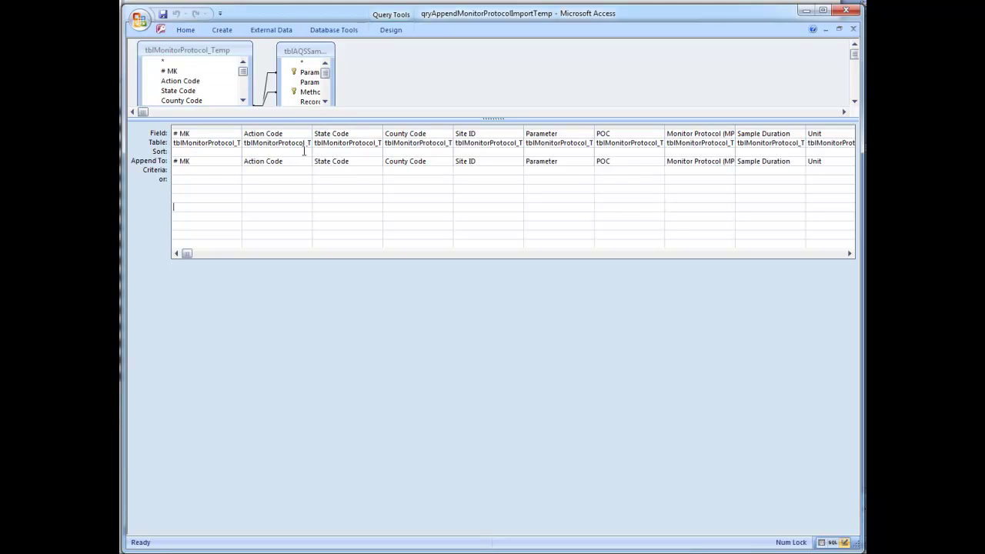
{"action": "left_click", "coordinate": [165, 21]}
{"action": "left_click", "coordinate": [852, 29]}
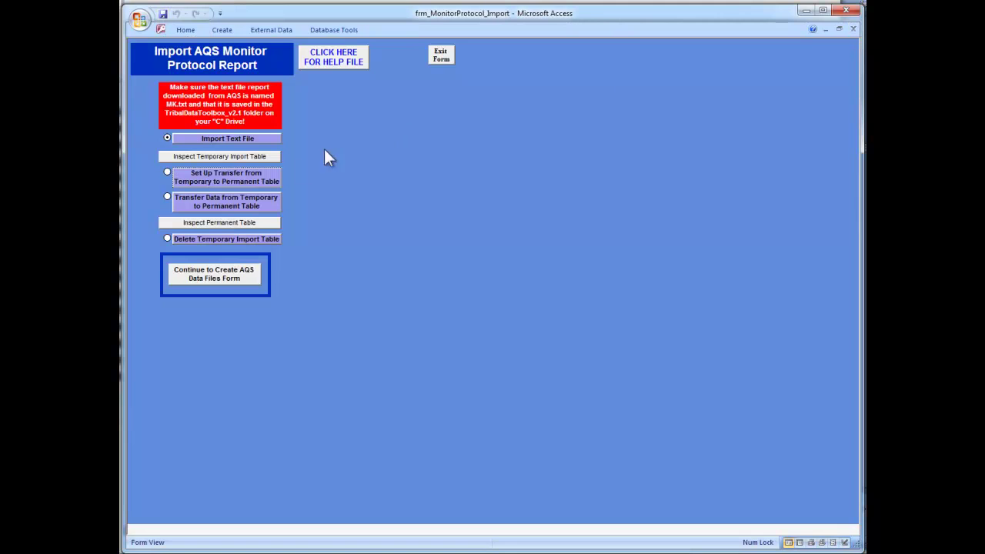
- Transfer the Monitor Protocol data from the temporary to the permanent table, accepting the append, and open the permanent table for inspection
{"action": "left_click", "coordinate": [261, 208]}
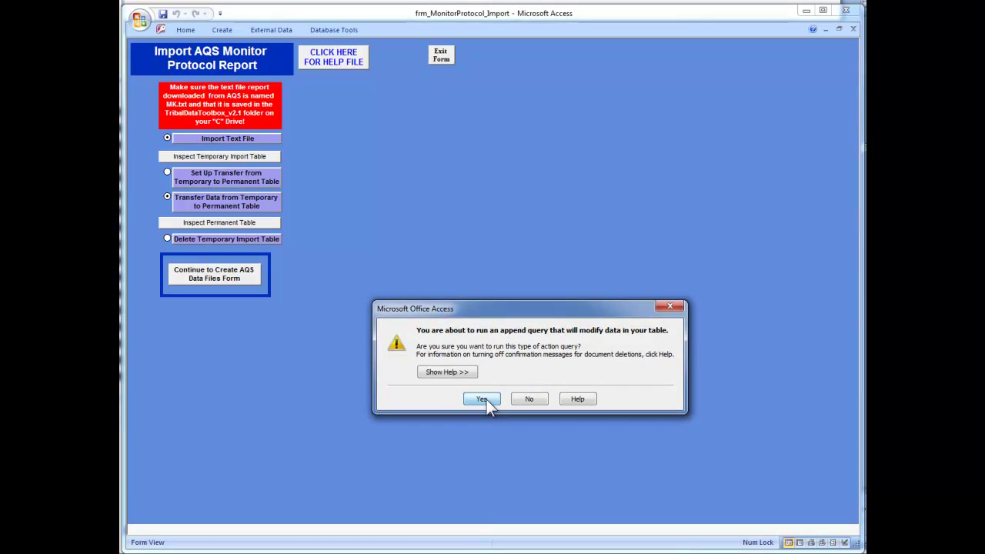
{"action": "left_click", "coordinate": [485, 401]}
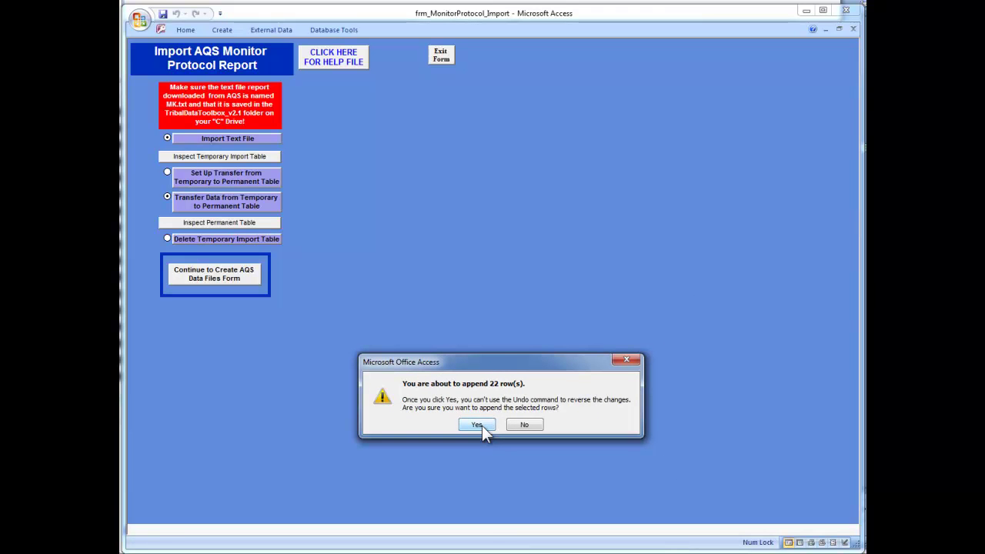
{"action": "left_click", "coordinate": [477, 424]}
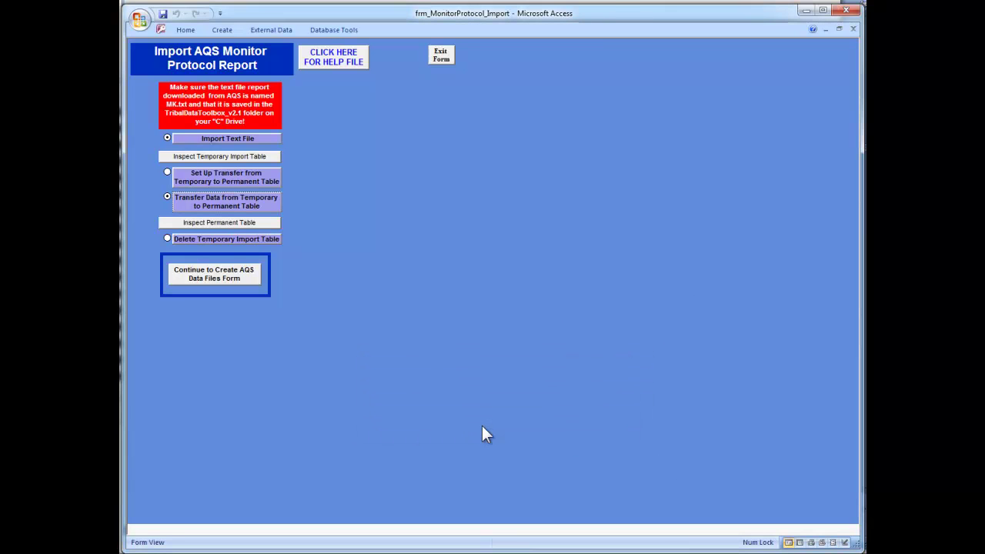
{"action": "left_click", "coordinate": [218, 222]}
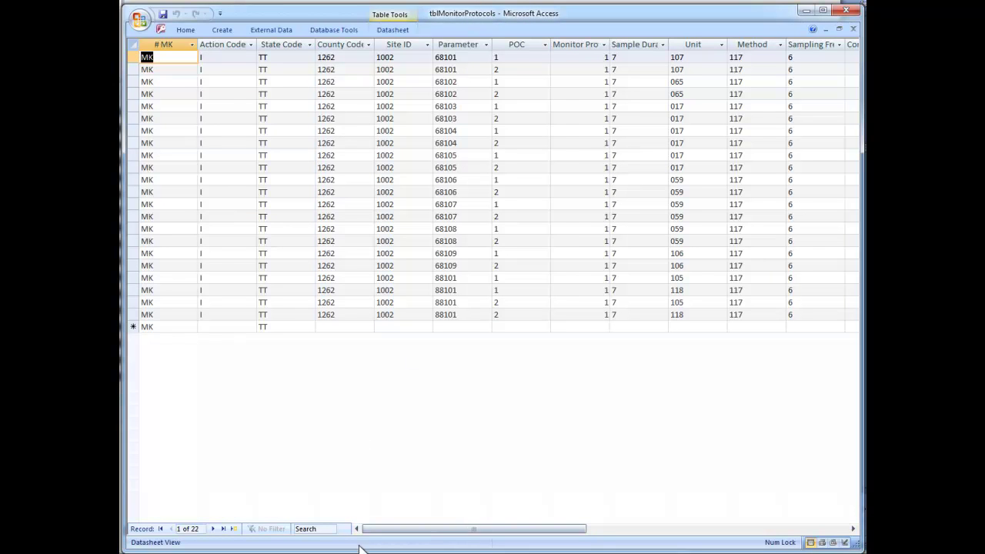
- Look over and close the permanent table, delete the temporary import table, and continue to the Create AQS Data Files form
{"action": "mouse_move", "coordinate": [377, 529]}
{"action": "left_mouse_down"}
{"action": "mouse_move", "coordinate": [464, 529]}
{"action": "mouse_move", "coordinate": [393, 528]}
{"action": "left_mouse_up"}
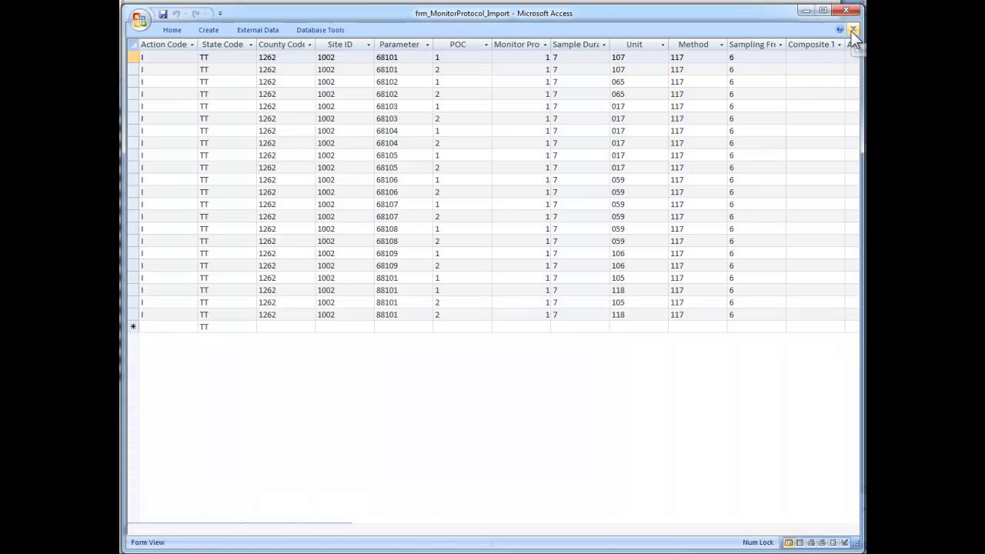
{"action": "left_click", "coordinate": [851, 31]}
{"action": "left_click", "coordinate": [269, 239]}
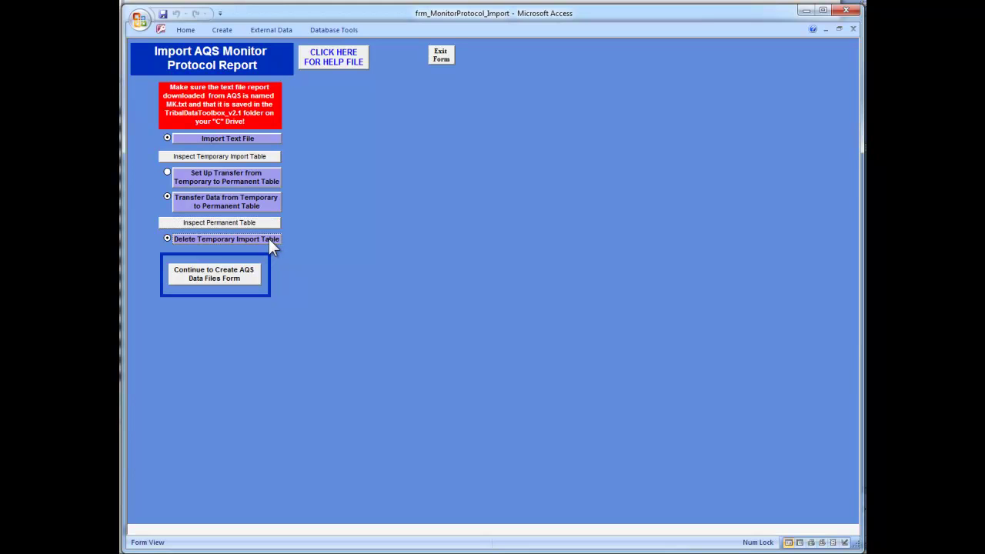
{"action": "left_click", "coordinate": [248, 280]}
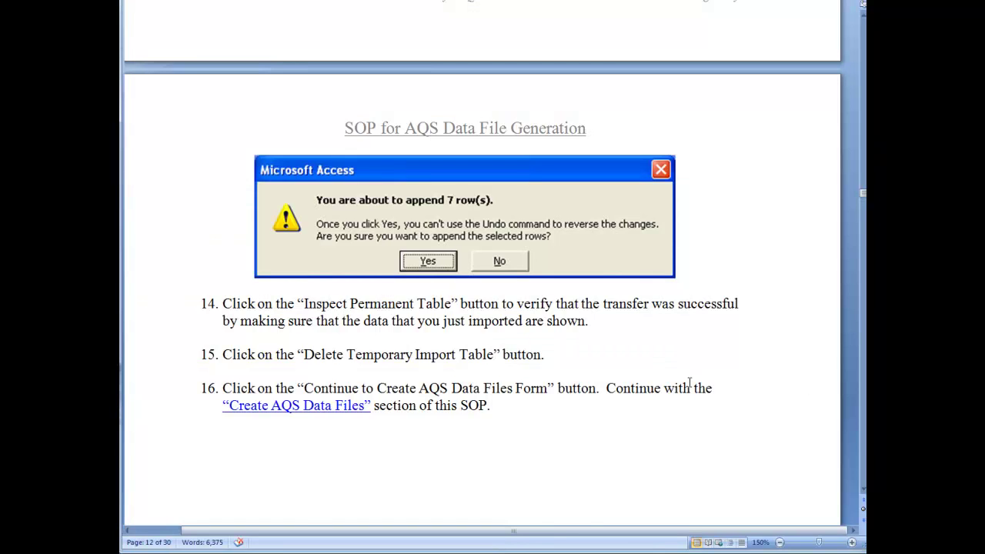
- Review steps 14 to 16 of the SOP's import section and item 1 of the Exercise 15 instructions
{"action": "scroll", "coordinate": [549, 333], "scroll_direction": "up", "scroll_amount": 5}
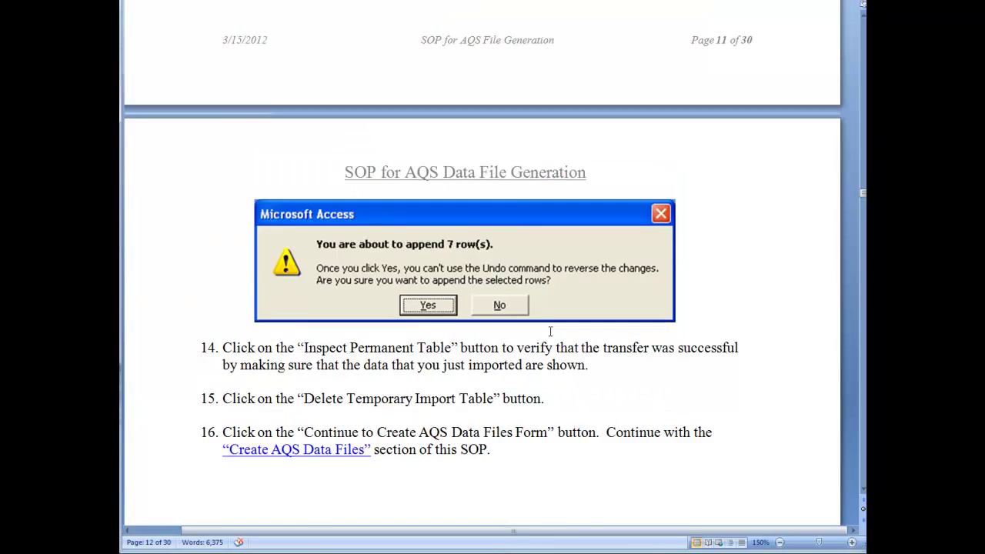
{"action": "scroll", "coordinate": [550, 333], "scroll_direction": "down", "scroll_amount": 5}
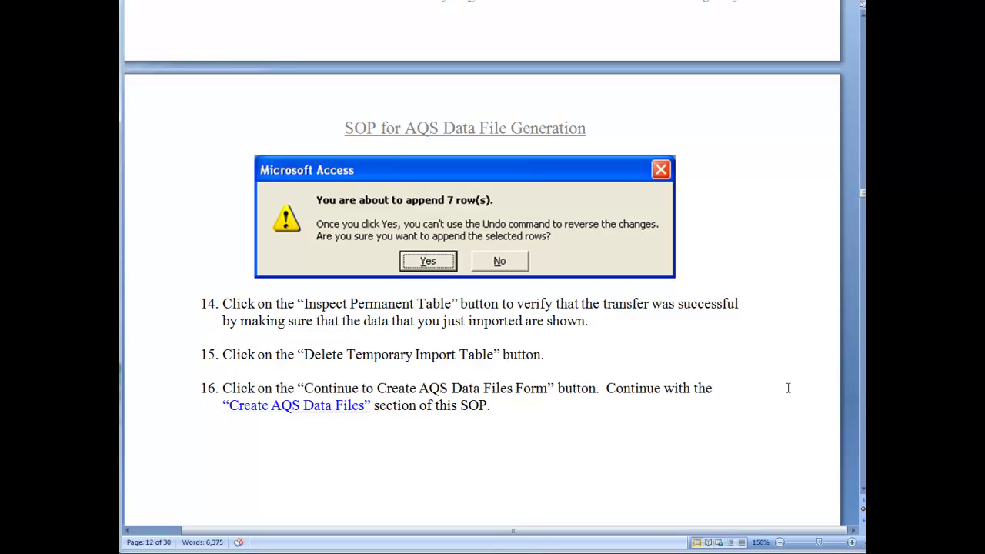
{"action": "key", "text": "alt+Tab"}
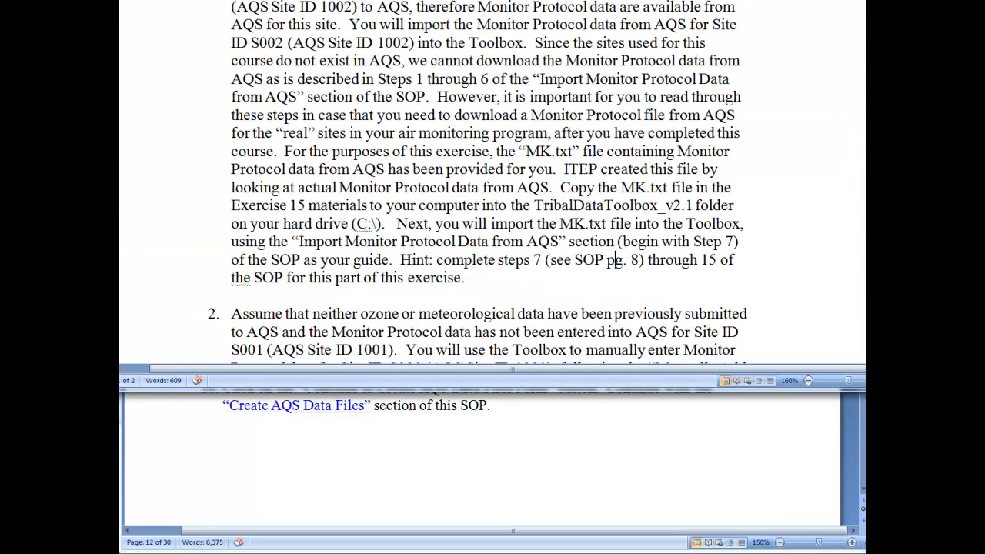
{"action": "scroll", "coordinate": [688, 246], "scroll_direction": "up", "scroll_amount": 4}
{"action": "scroll", "coordinate": [687, 246], "scroll_direction": "down", "scroll_amount": 3}
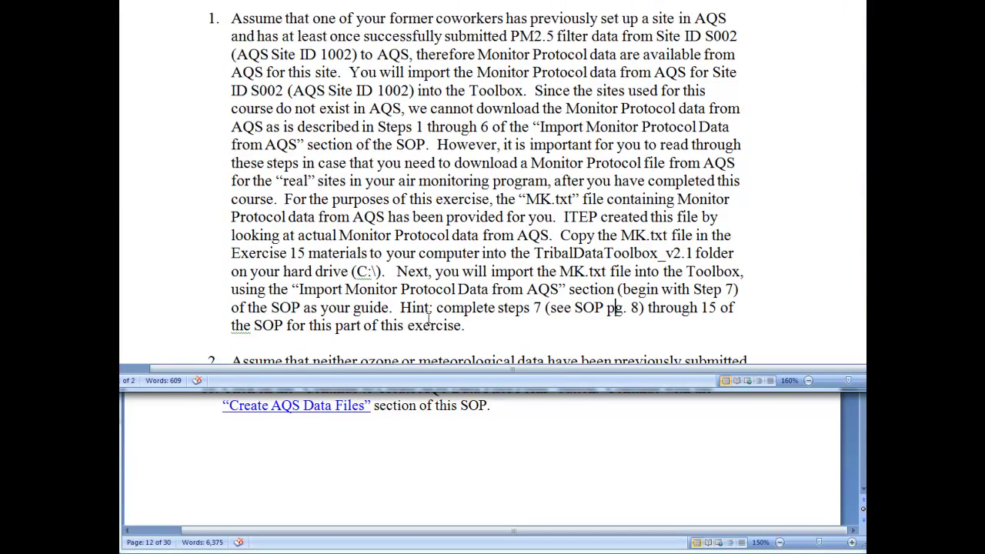
{"action": "left_click", "coordinate": [468, 326]}
- Read exercise item 2 on ozone and meteorological data for Site ID S001, and the SOP's Manually Add Monitor Protocol Data section
{"action": "scroll", "coordinate": [491, 290], "scroll_direction": "down", "scroll_amount": 2}
{"action": "scroll", "coordinate": [491, 289], "scroll_direction": "down", "scroll_amount": 2}
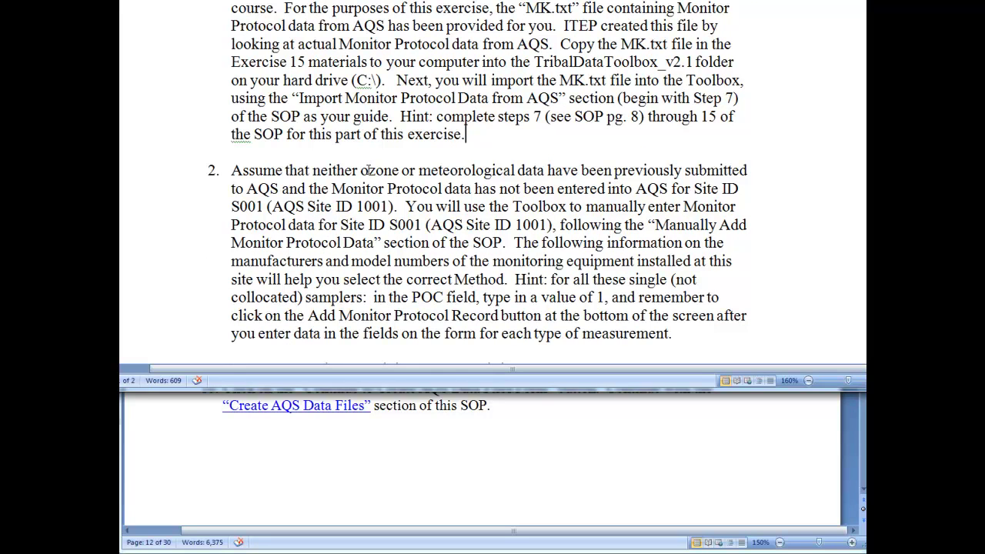
{"action": "double_click", "coordinate": [369, 170]}
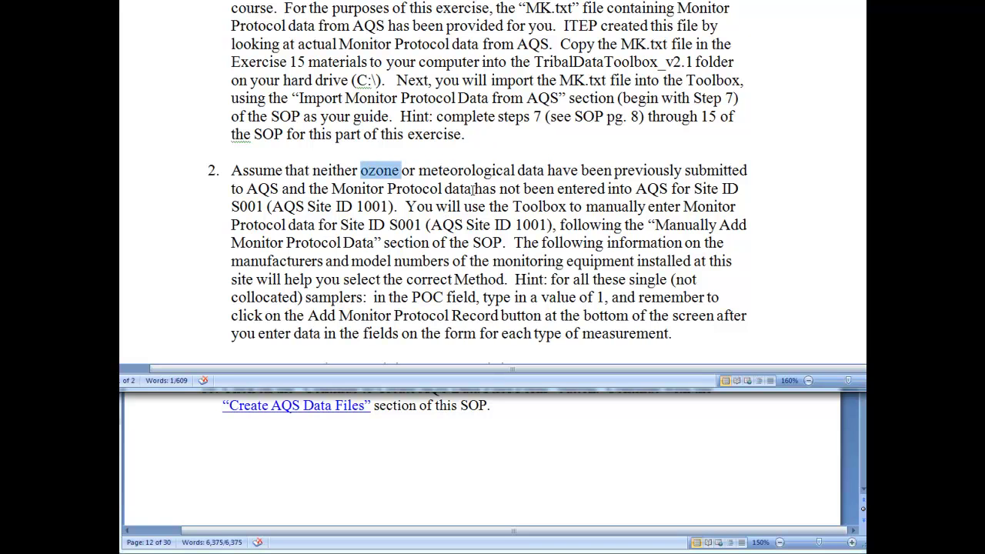
{"action": "left_click_drag", "start_coordinate": [419, 170], "coordinate": [545, 170]}
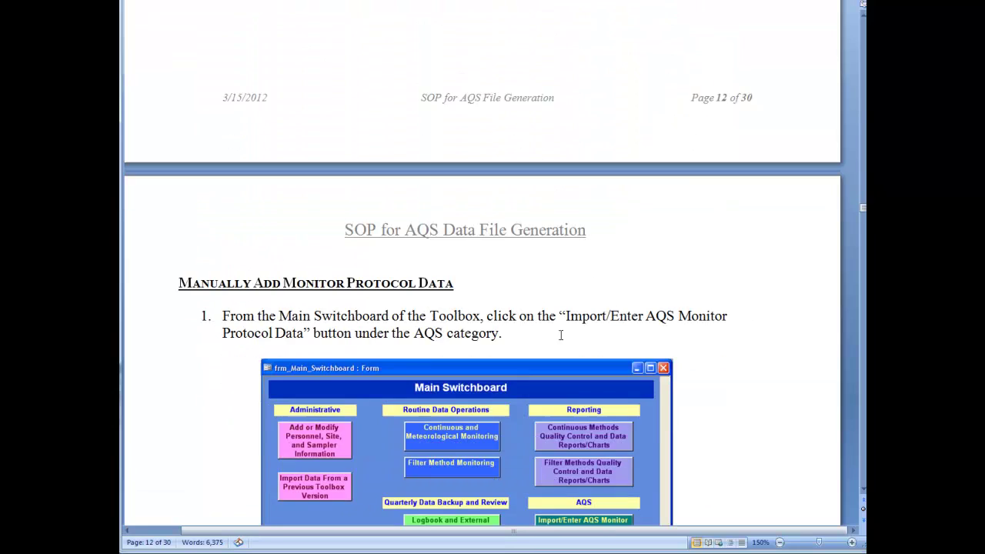
{"action": "scroll", "coordinate": [560, 334], "scroll_direction": "down", "scroll_amount": 5}
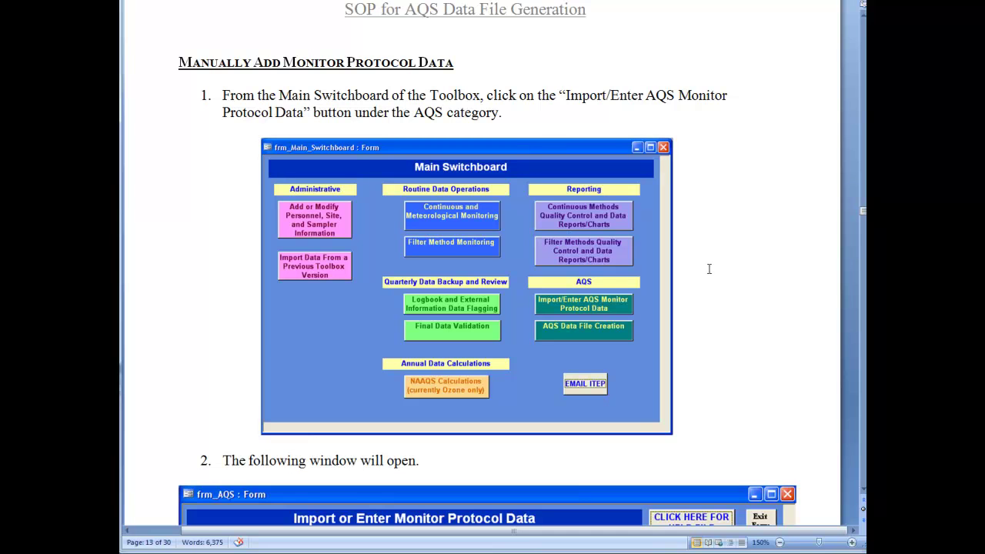
{"action": "scroll", "coordinate": [709, 268], "scroll_direction": "down", "scroll_amount": 5}
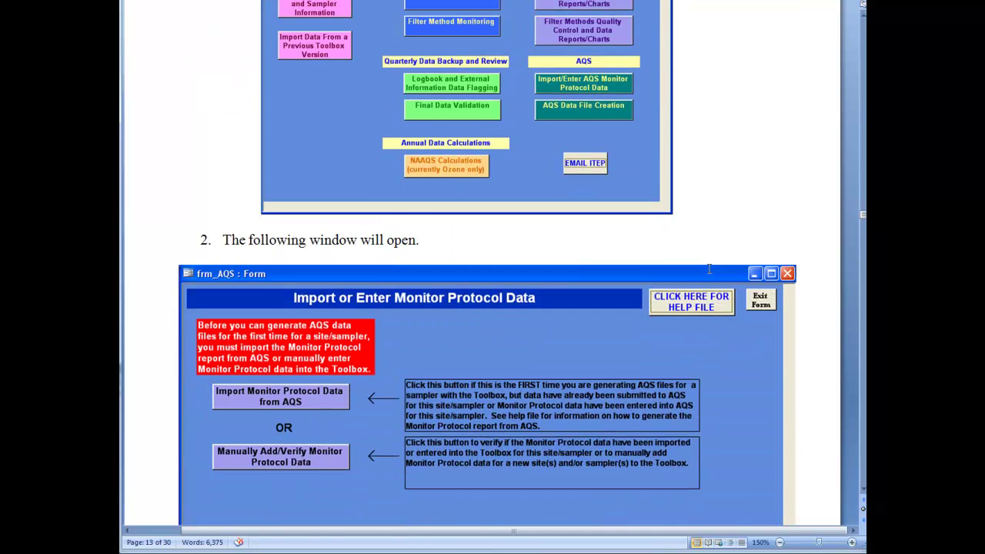
{"action": "scroll", "coordinate": [709, 268], "scroll_direction": "down", "scroll_amount": 3}
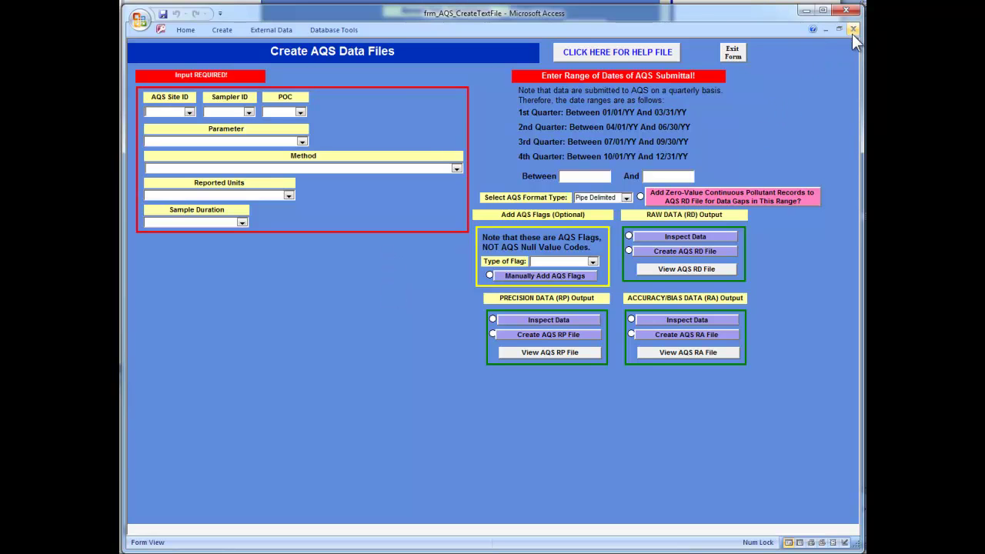
- Exit the Create AQS Data Files form, open the form for manually adding Monitor Protocol data, and look through its Pollutant choices
{"action": "left_click", "coordinate": [740, 61]}
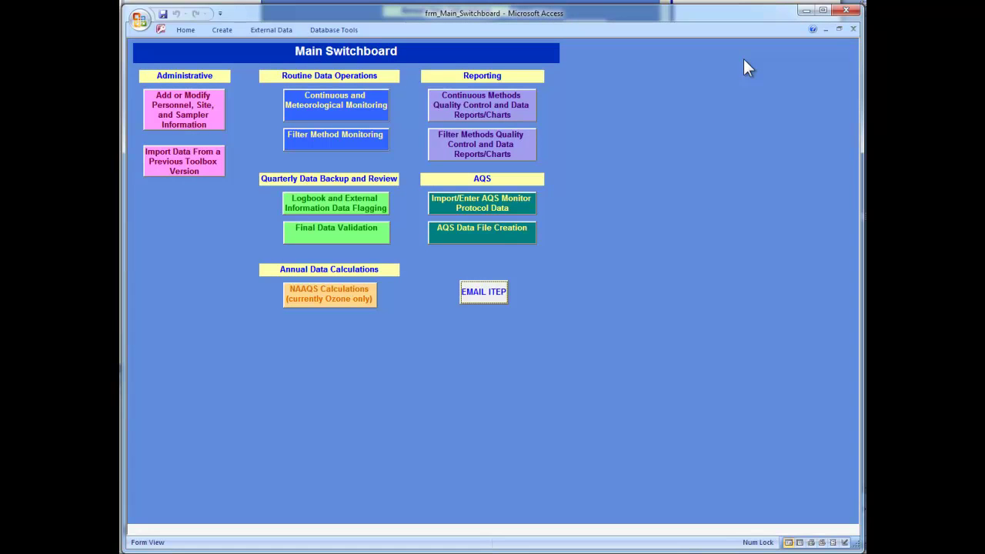
{"action": "left_click", "coordinate": [523, 212]}
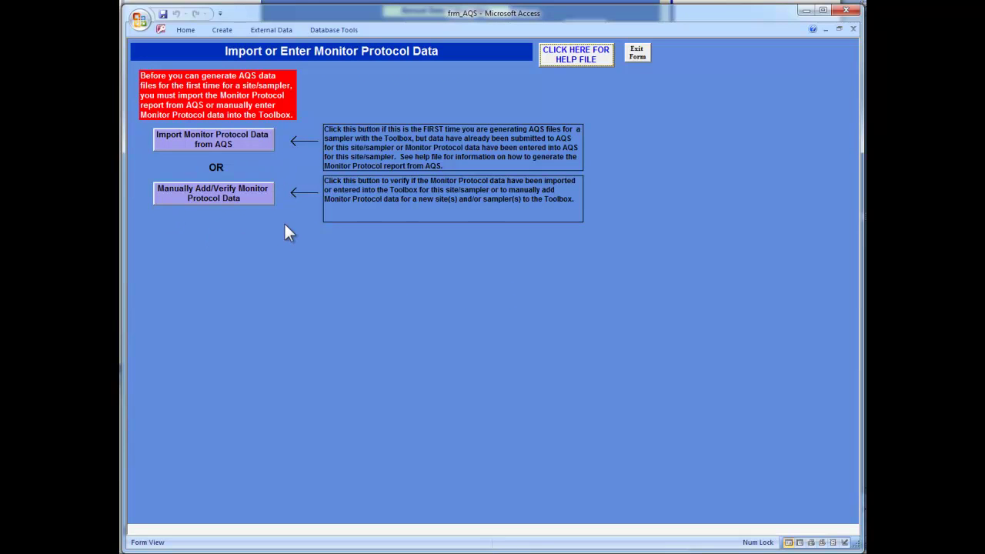
{"action": "left_click", "coordinate": [250, 197]}
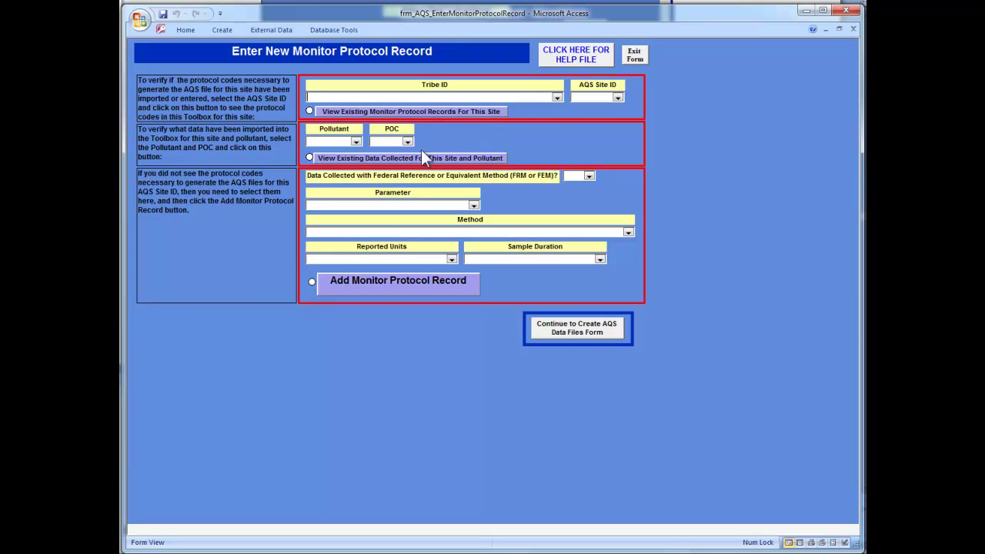
{"action": "left_click", "coordinate": [356, 143]}
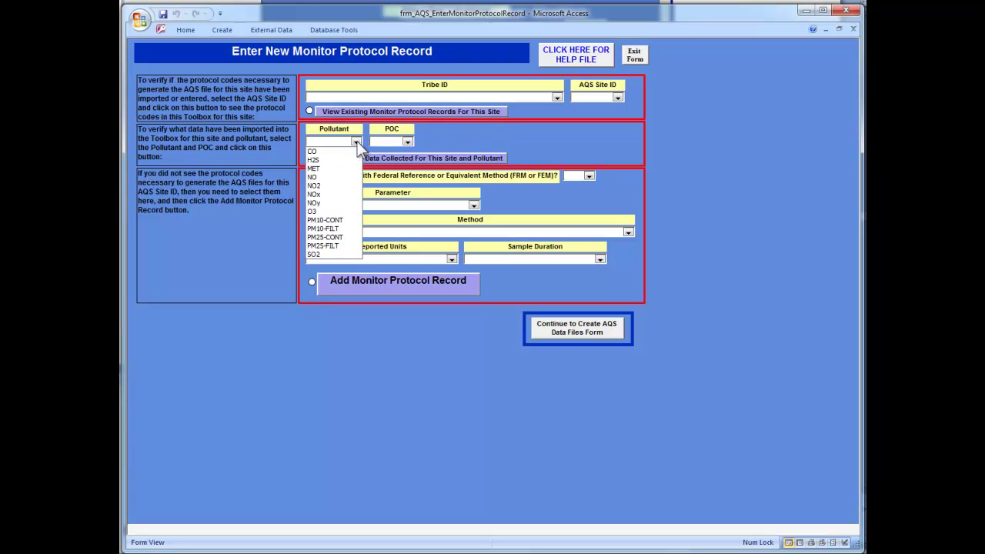
{"action": "left_click", "coordinate": [531, 449]}
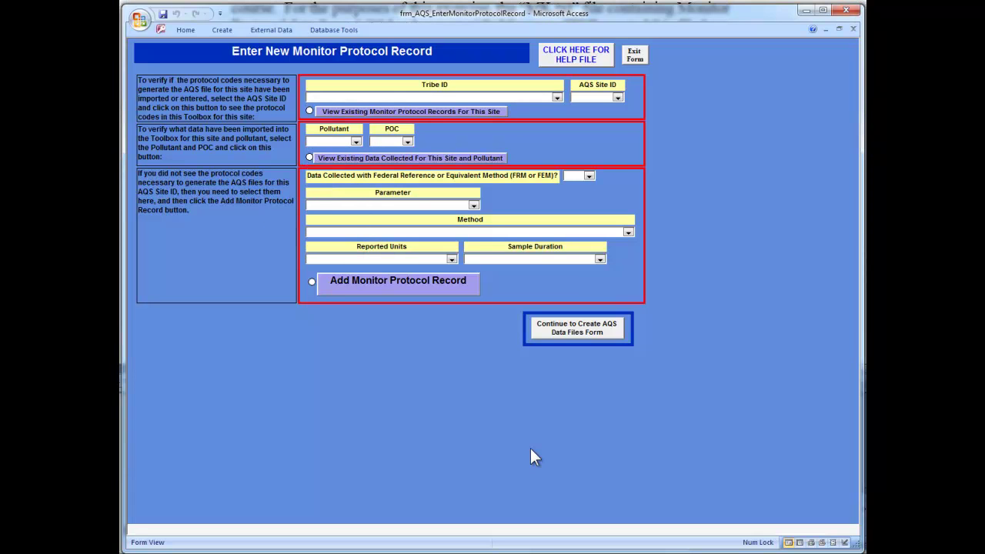
- Set the Tribe ID to 612 and the AQS Site ID to 1001 for the new Monitor Protocol record
{"action": "left_click", "coordinate": [558, 99]}
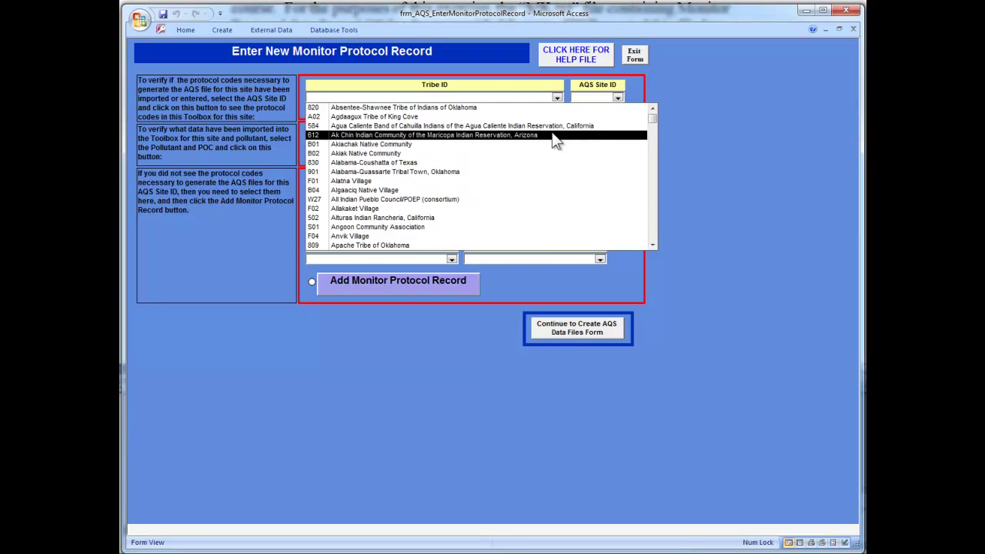
{"action": "left_click", "coordinate": [555, 135]}
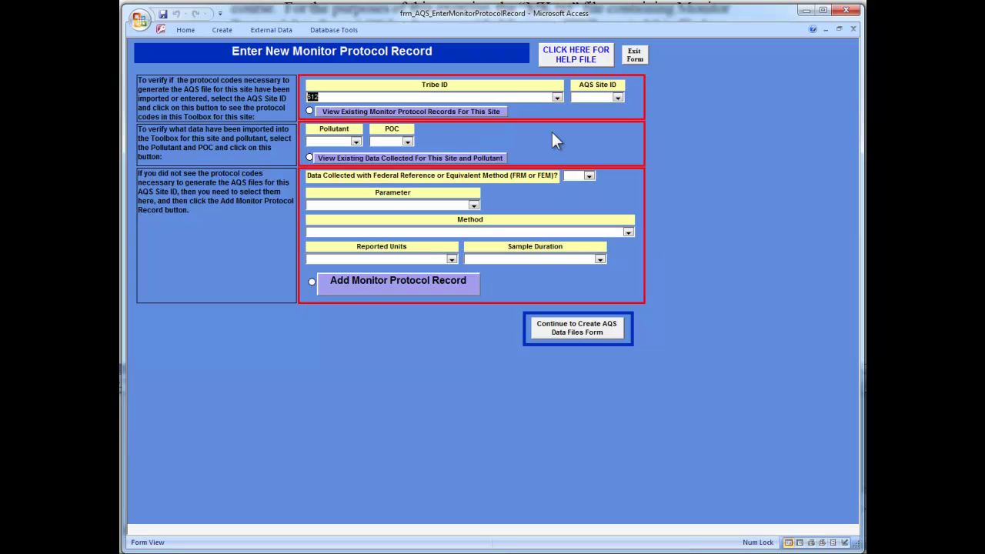
{"action": "left_click", "coordinate": [618, 97]}
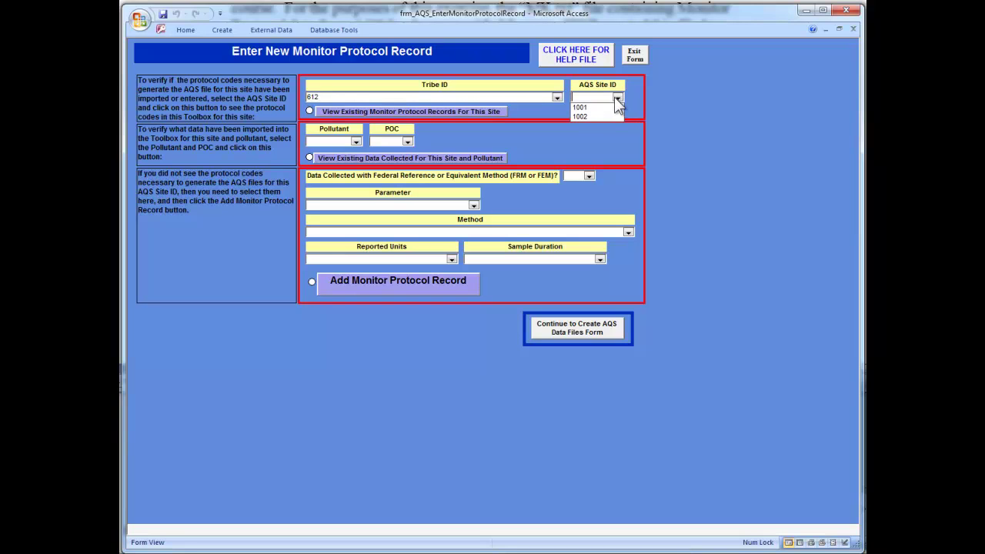
{"action": "left_click", "coordinate": [607, 106]}
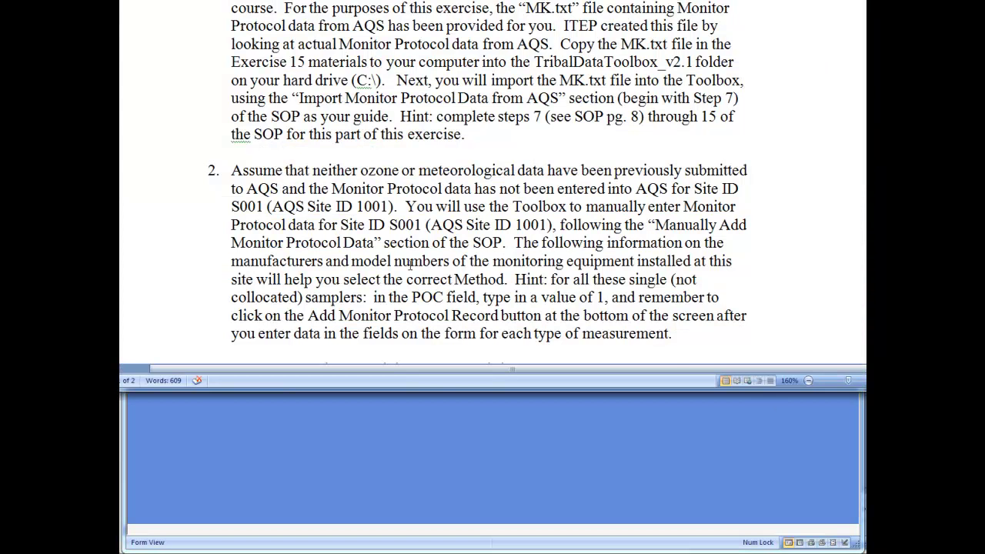
- Check the exercise's list of monitoring equipment manufacturers and models for the site, and return to the record entry form
{"action": "scroll", "coordinate": [410, 265], "scroll_direction": "down", "scroll_amount": 1}
{"action": "scroll", "coordinate": [410, 265], "scroll_direction": "down", "scroll_amount": 3}
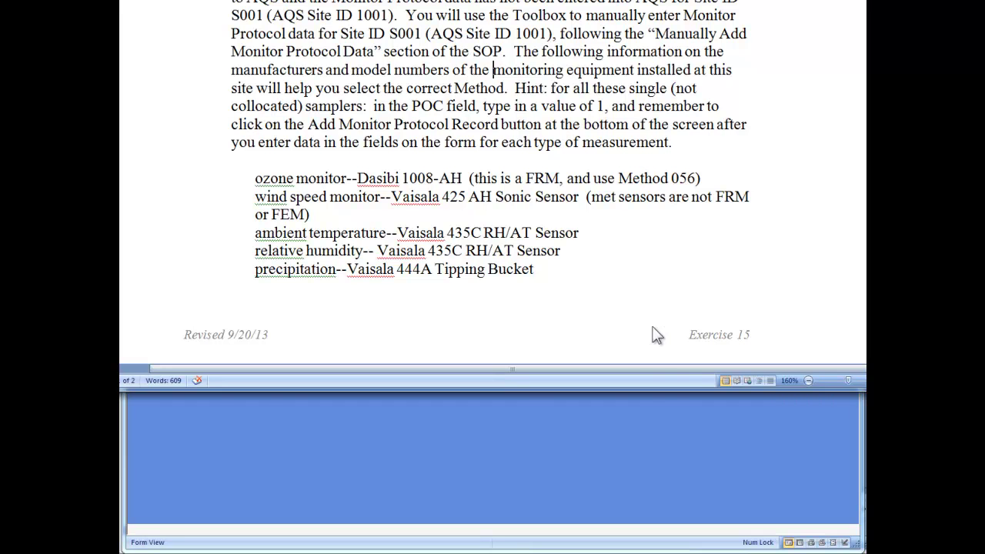
{"action": "left_click", "coordinate": [648, 422]}
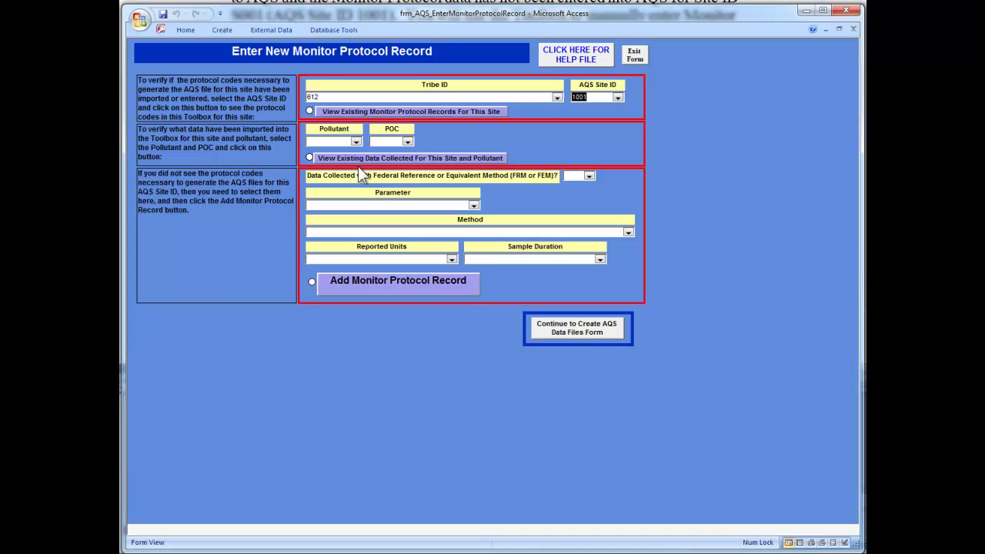
- Set the Pollutant to O3, the POC to 1, the FRM or FEM option to Yes, and the Parameter to 44201 Ozone
{"action": "left_click", "coordinate": [356, 141]}
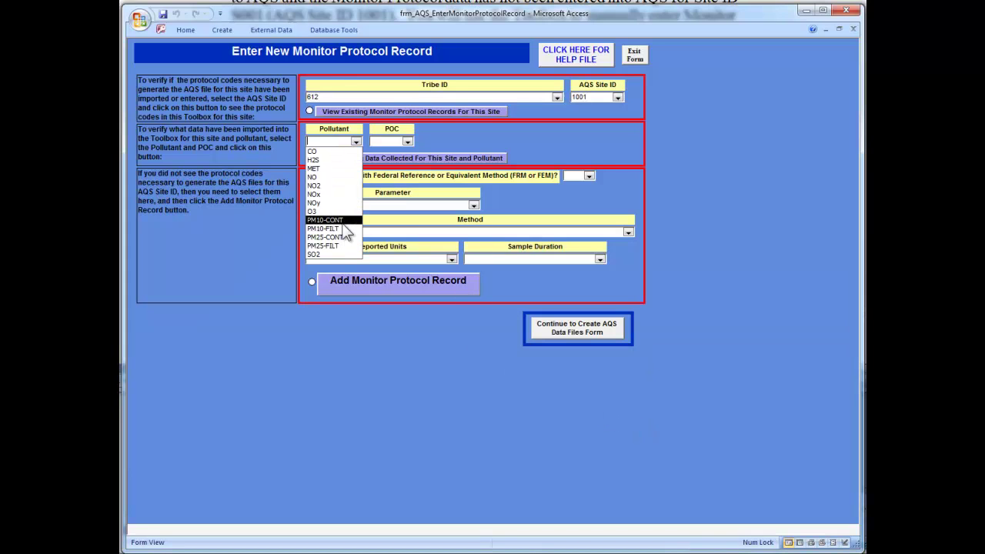
{"action": "left_click", "coordinate": [338, 219]}
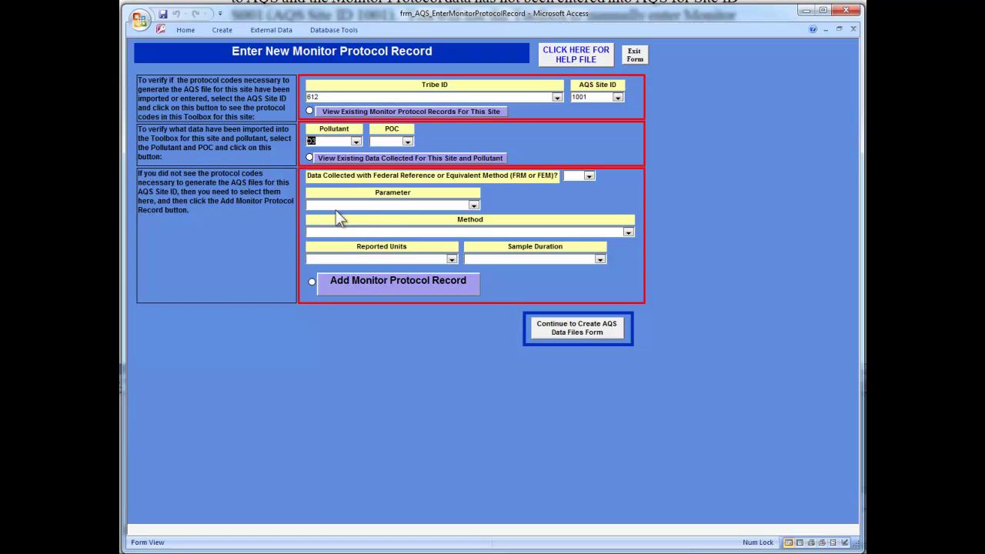
{"action": "left_click", "coordinate": [407, 142]}
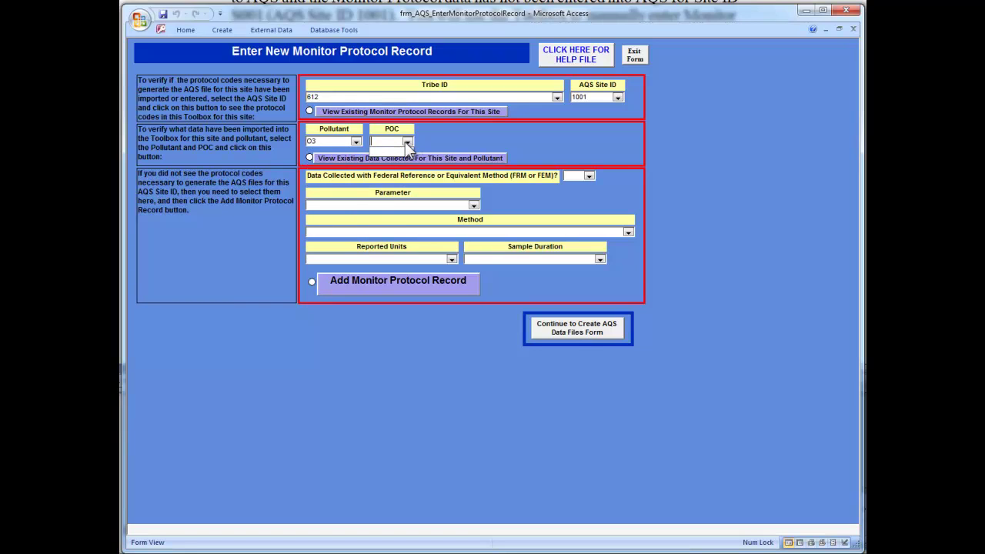
{"action": "type", "text": "1"}
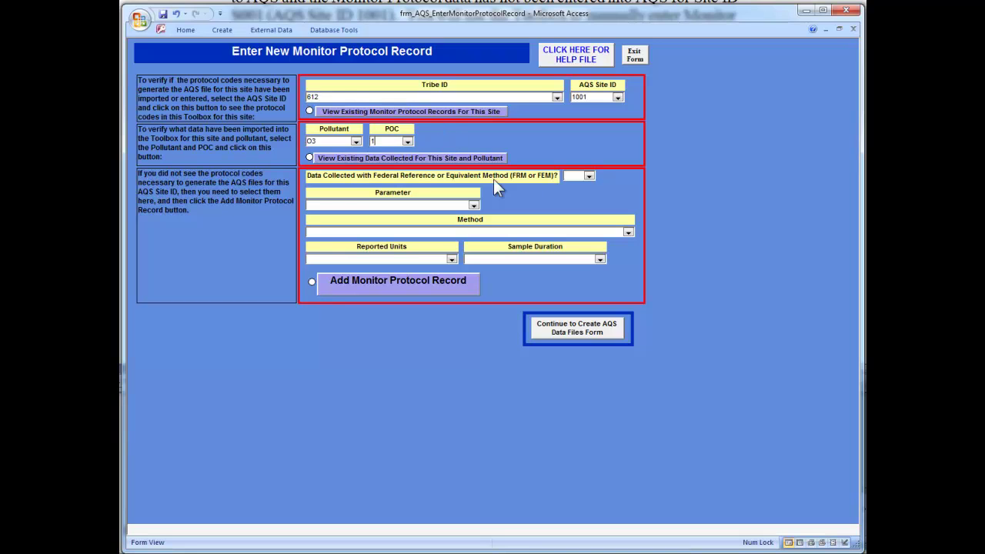
{"action": "left_click", "coordinate": [589, 176]}
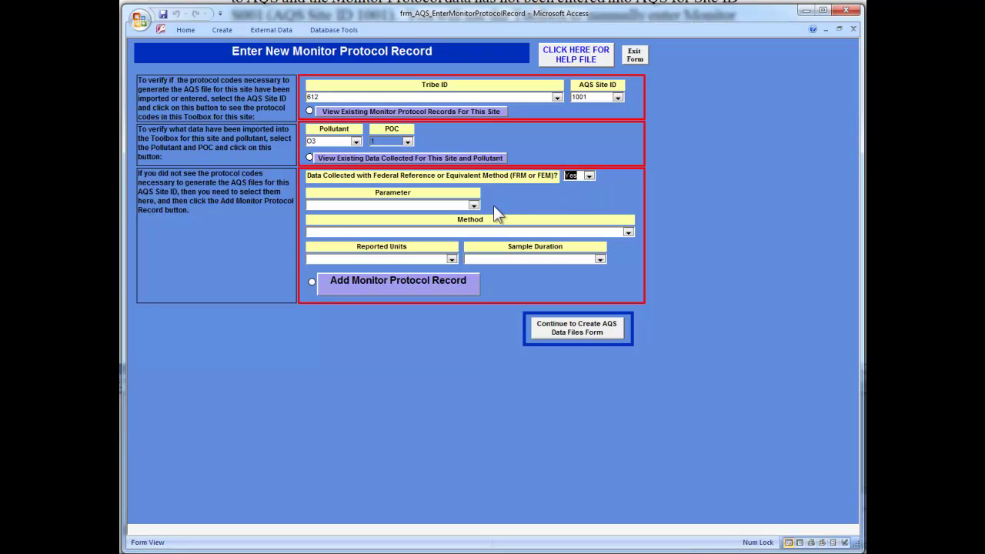
{"action": "left_click", "coordinate": [472, 206]}
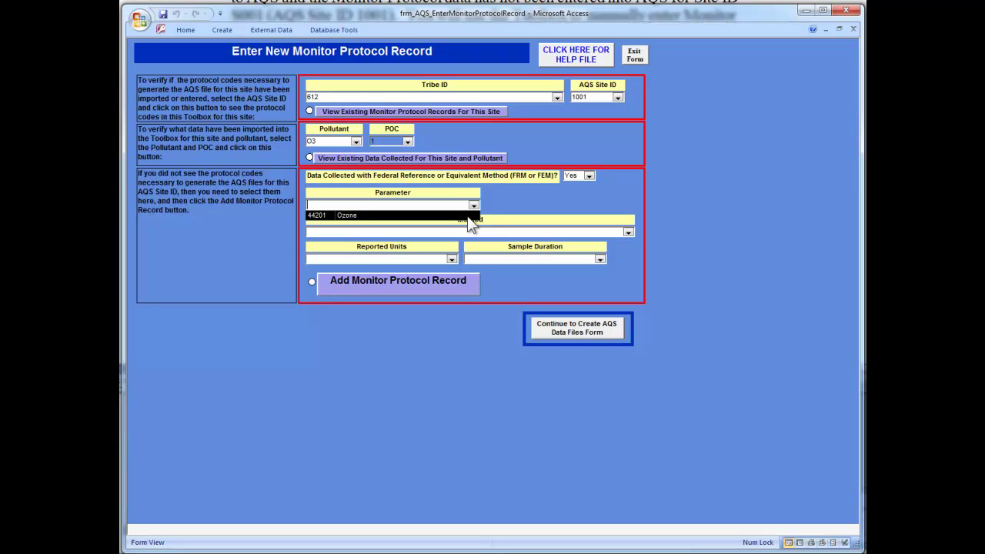
{"action": "left_click", "coordinate": [468, 215]}
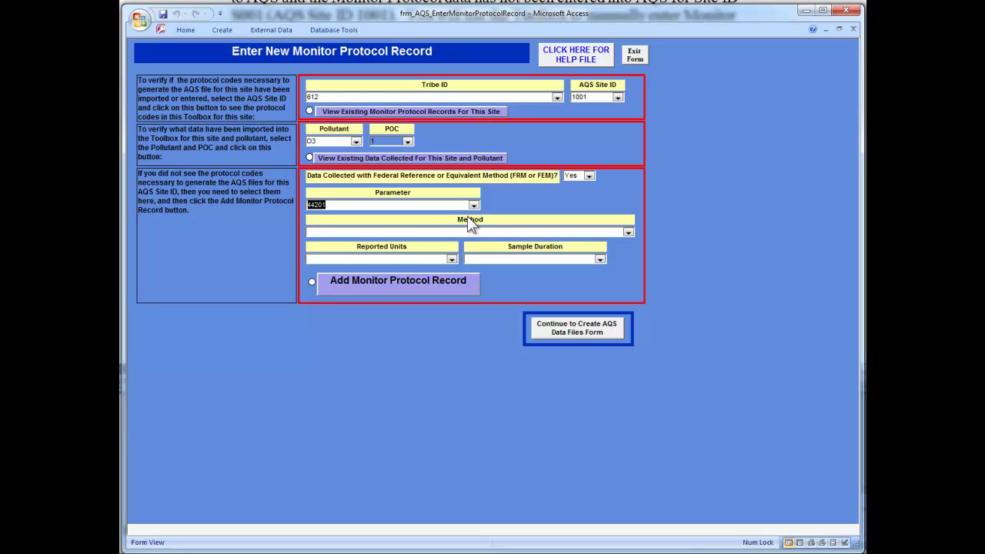
- Set the ozone record's Method to 056, the continuous ultraviolet DASIBI 1008-AH
{"action": "left_click", "coordinate": [628, 232]}
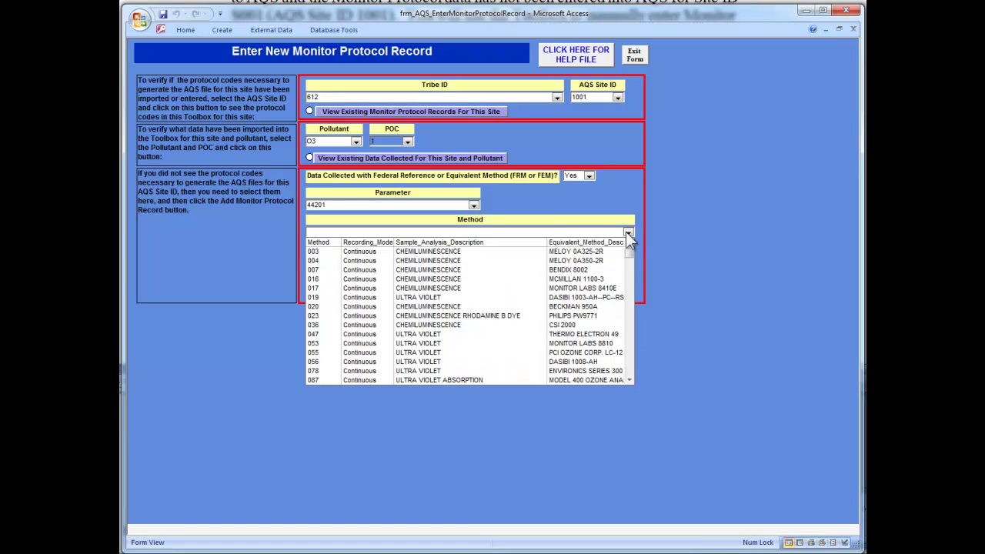
{"action": "left_click_drag", "start_coordinate": [628, 269], "coordinate": [630, 324]}
{"action": "left_click_drag", "start_coordinate": [629, 370], "coordinate": [630, 377]}
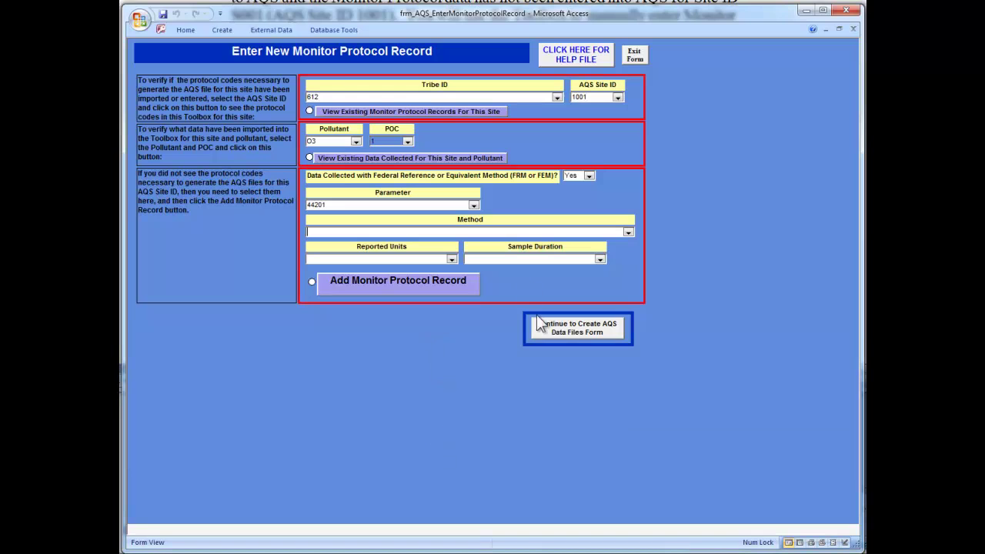
{"action": "left_click", "coordinate": [628, 231]}
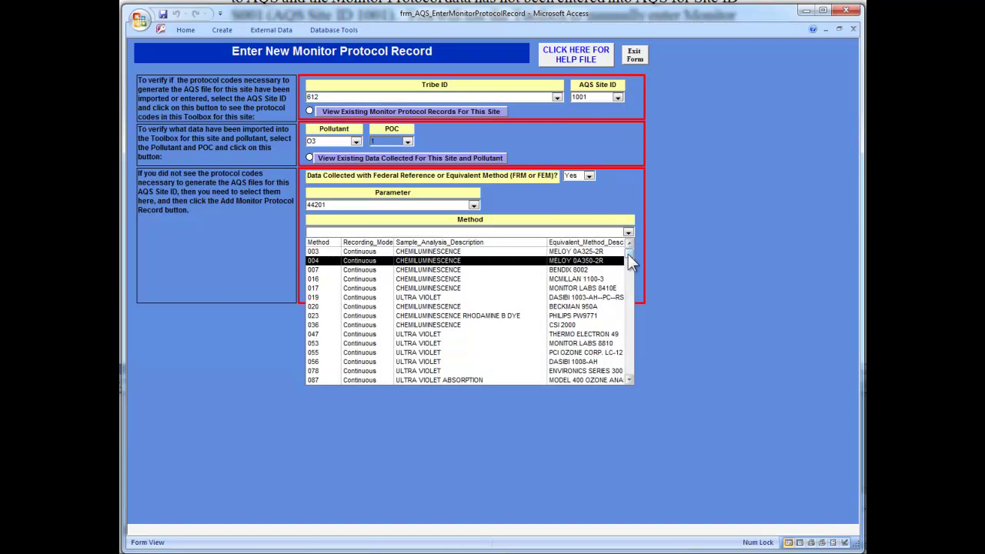
{"action": "left_click_drag", "start_coordinate": [630, 256], "coordinate": [633, 296]}
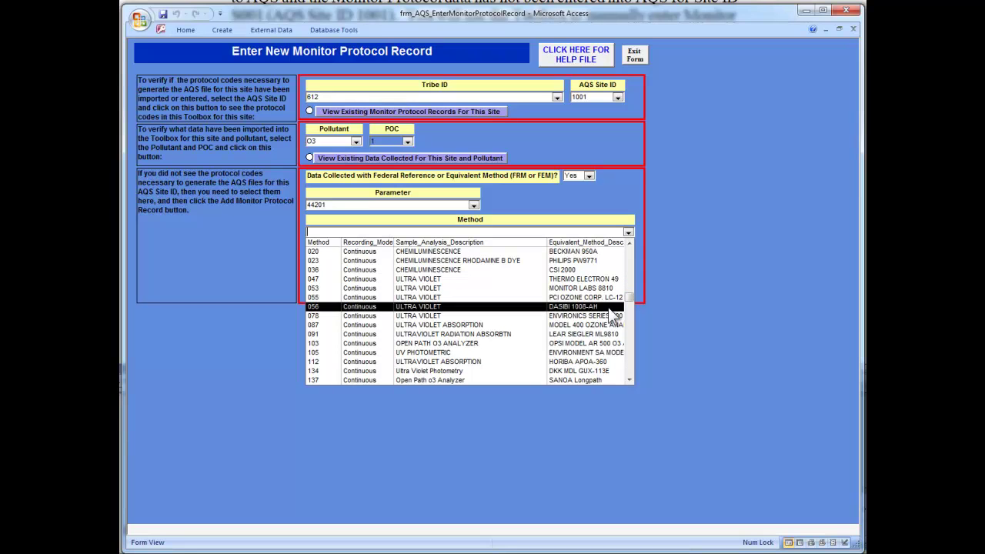
{"action": "left_click", "coordinate": [609, 307]}
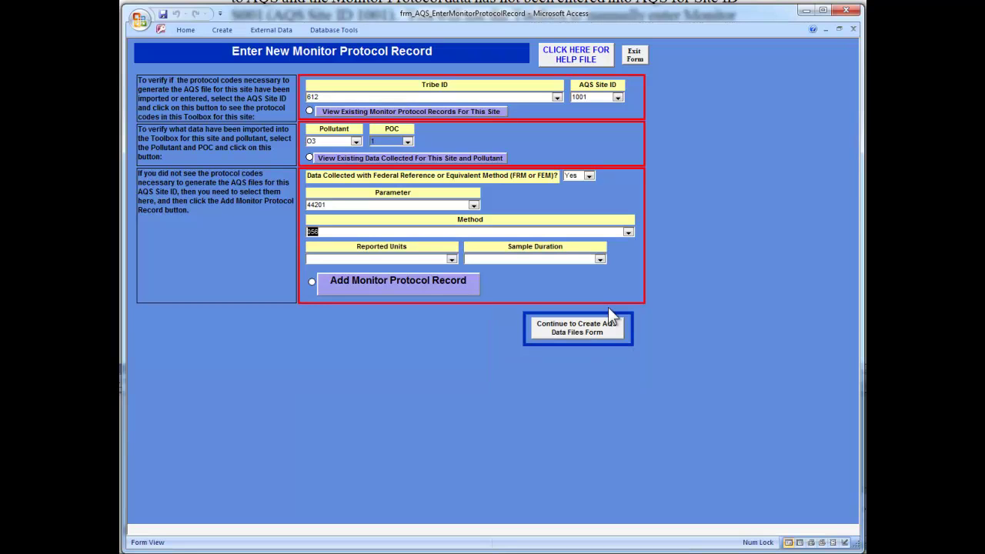
- Set the Reported Units to 008 Parts per billion and the Sample Duration to 1 hour, and add the ozone Monitor Protocol record
{"action": "left_click", "coordinate": [451, 259]}
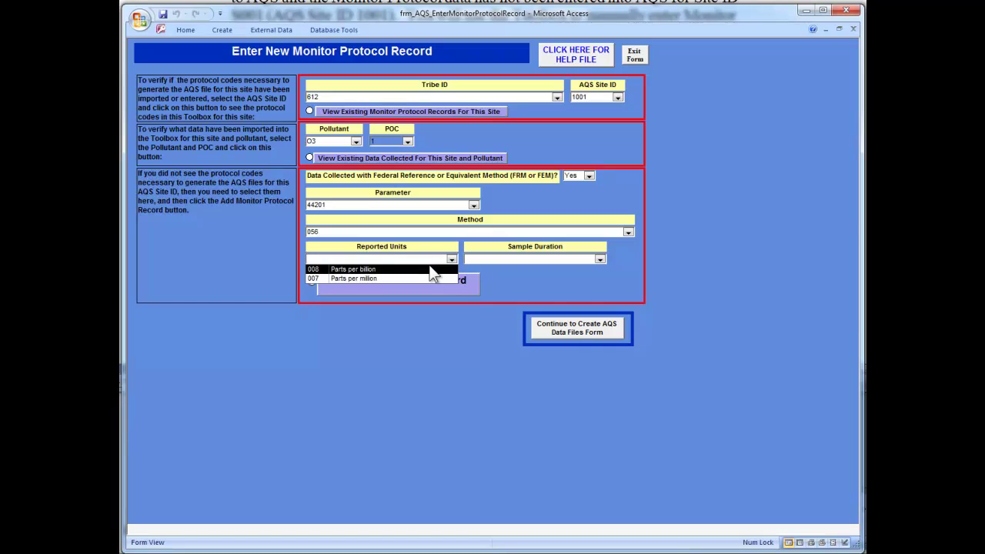
{"action": "left_click", "coordinate": [431, 271]}
{"action": "left_click", "coordinate": [599, 259]}
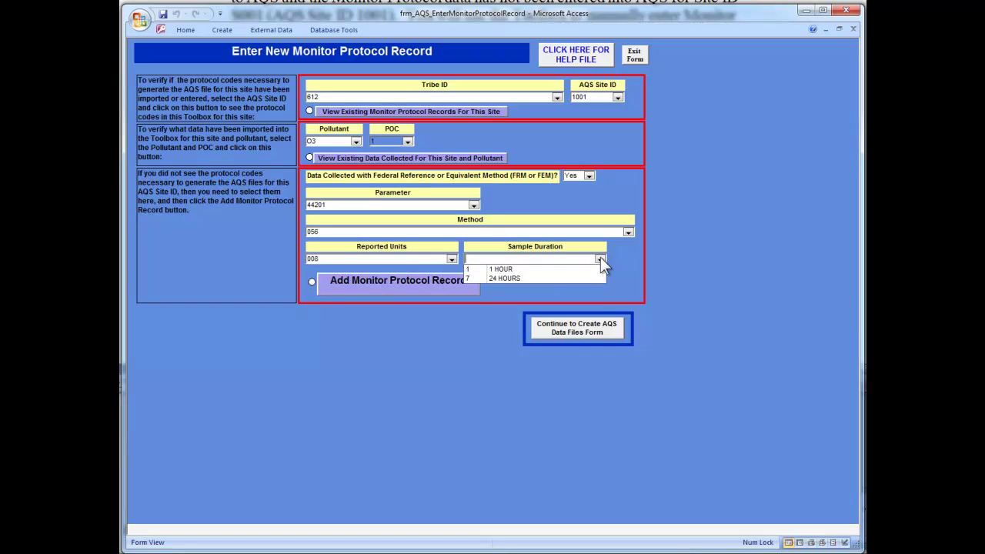
{"action": "left_click", "coordinate": [599, 275]}
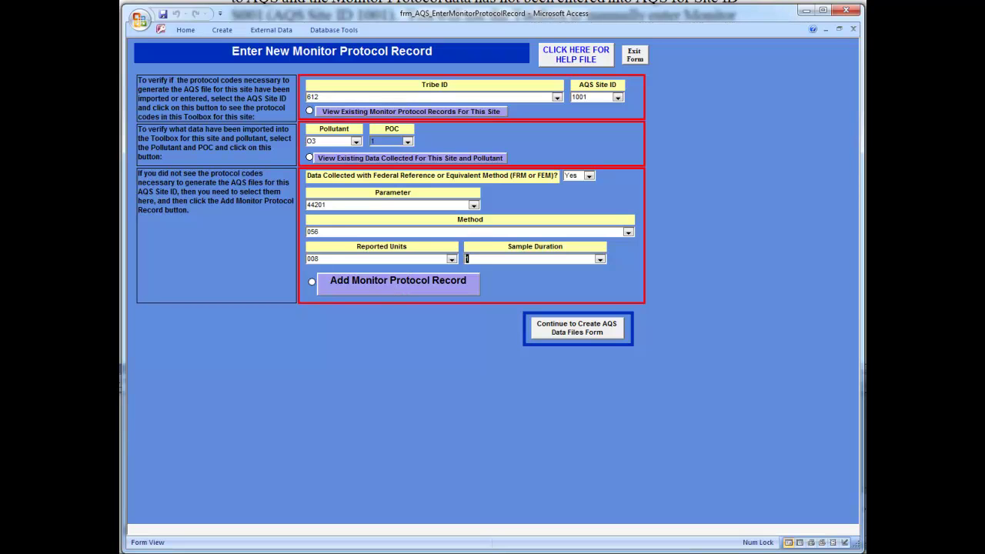
{"action": "key", "text": "Tab"}
{"action": "key", "text": "space"}
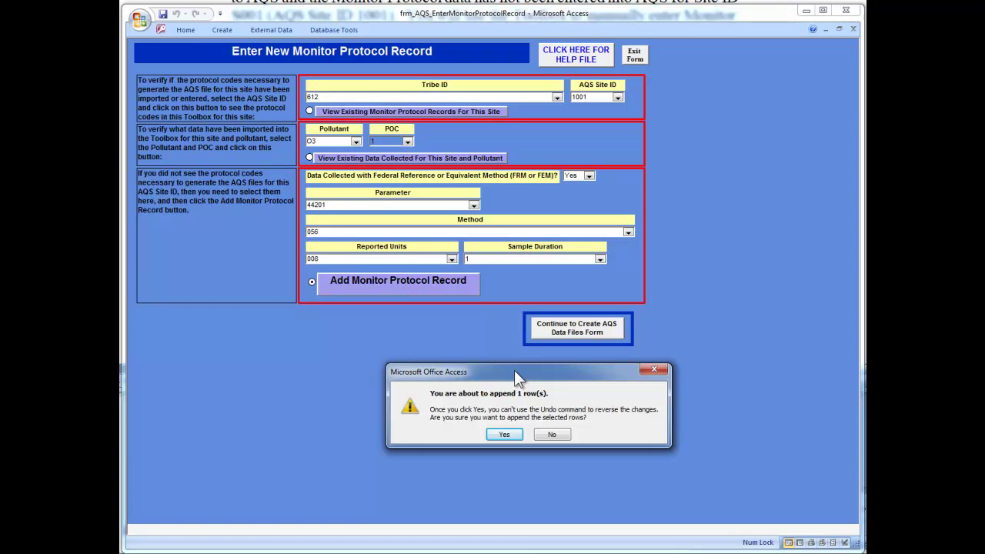
{"action": "left_click", "coordinate": [504, 436]}
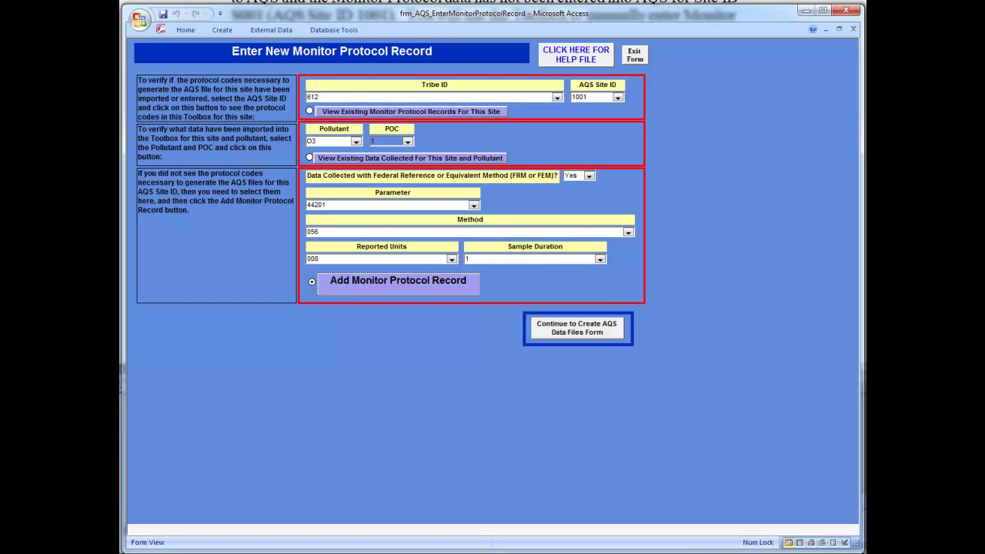
- Check the exercise's equipment list, and set Pollutant to MET, POC to 1, FRM or FEM to No, and Parameter to 61101 Wind Speed - Scalar
{"action": "key", "text": "alt+Tab"}
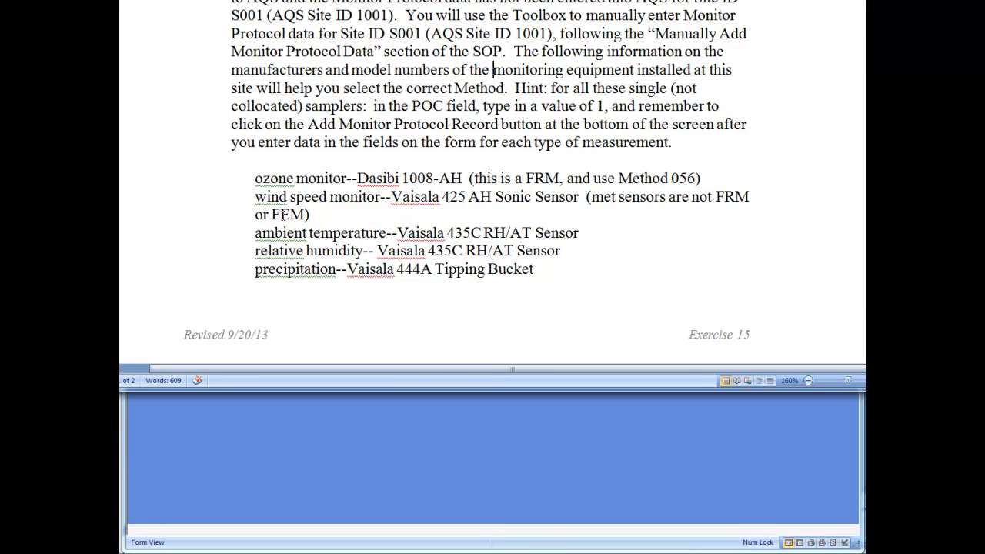
{"action": "scroll", "coordinate": [284, 216], "scroll_direction": "down", "scroll_amount": 5}
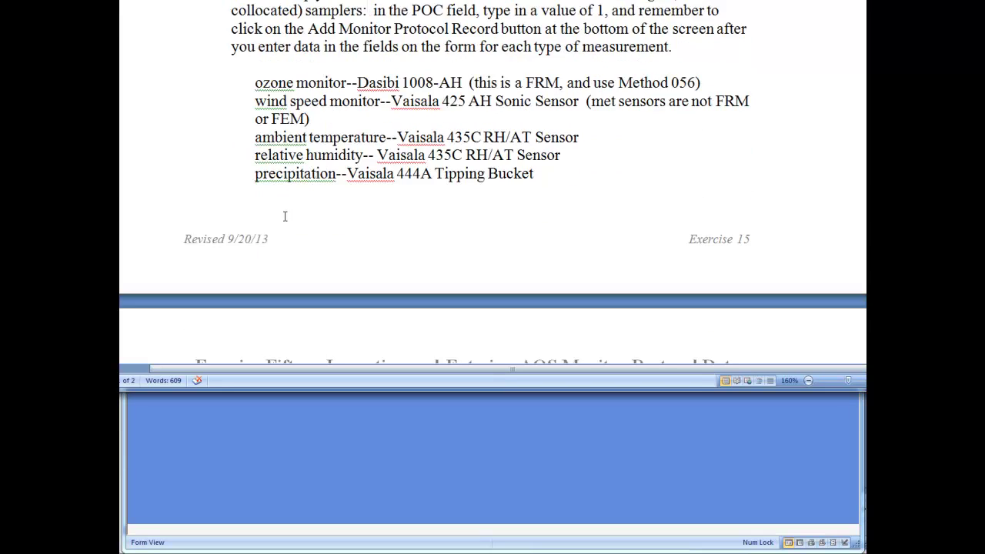
{"action": "scroll", "coordinate": [284, 216], "scroll_direction": "up", "scroll_amount": 4}
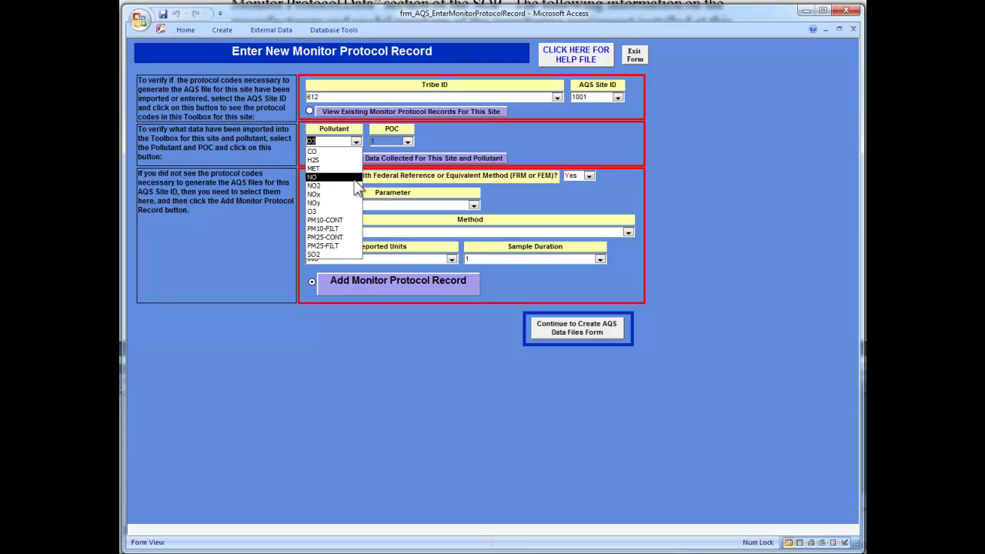
{"action": "left_click", "coordinate": [353, 170]}
{"action": "left_click", "coordinate": [381, 141]}
{"action": "type", "text": "1"}
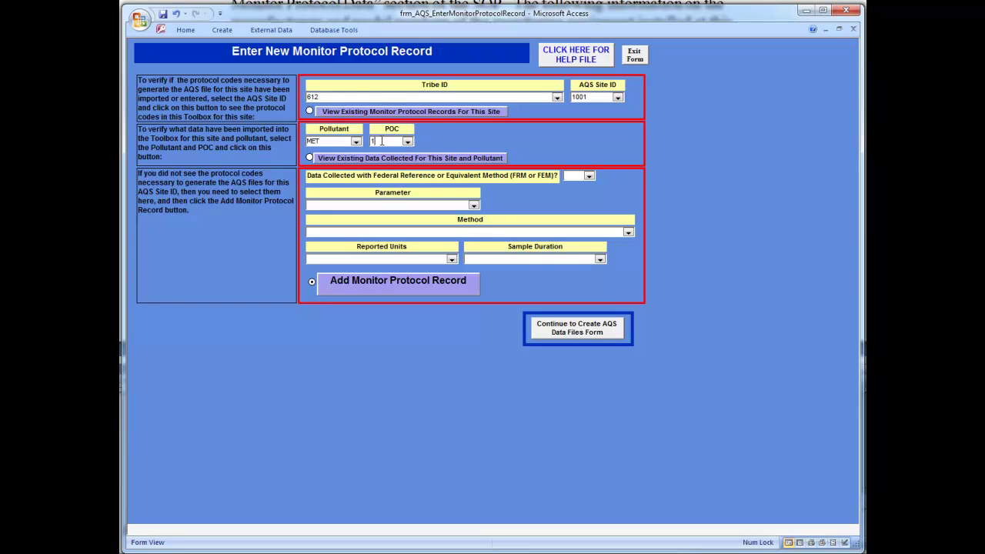
{"action": "left_click", "coordinate": [590, 176]}
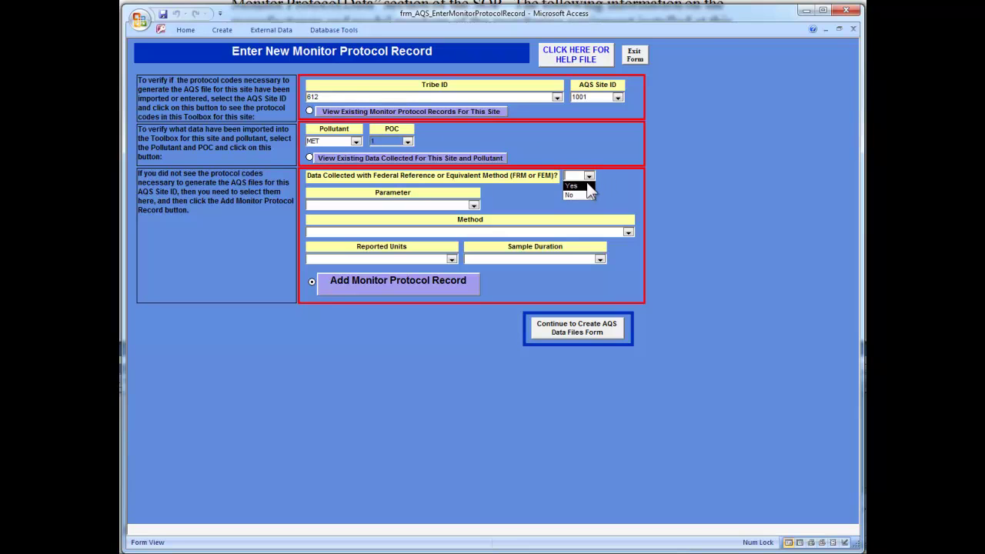
{"action": "left_click", "coordinate": [585, 193]}
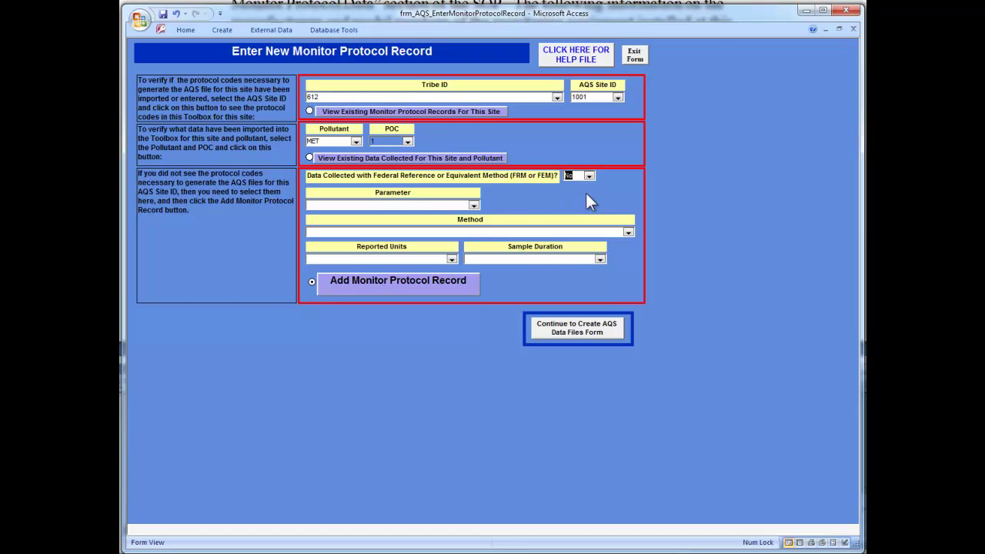
{"action": "left_click", "coordinate": [474, 206]}
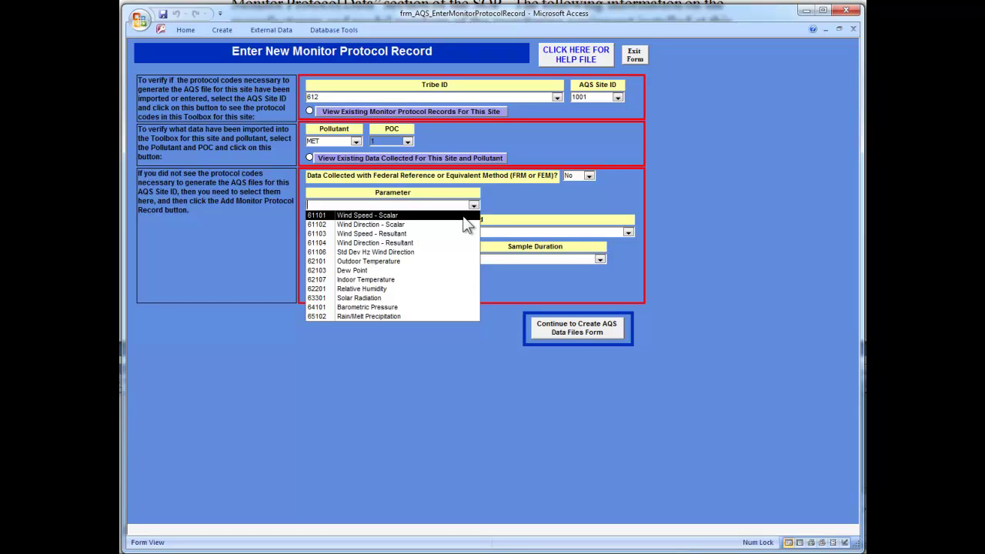
{"action": "left_click", "coordinate": [462, 216]}
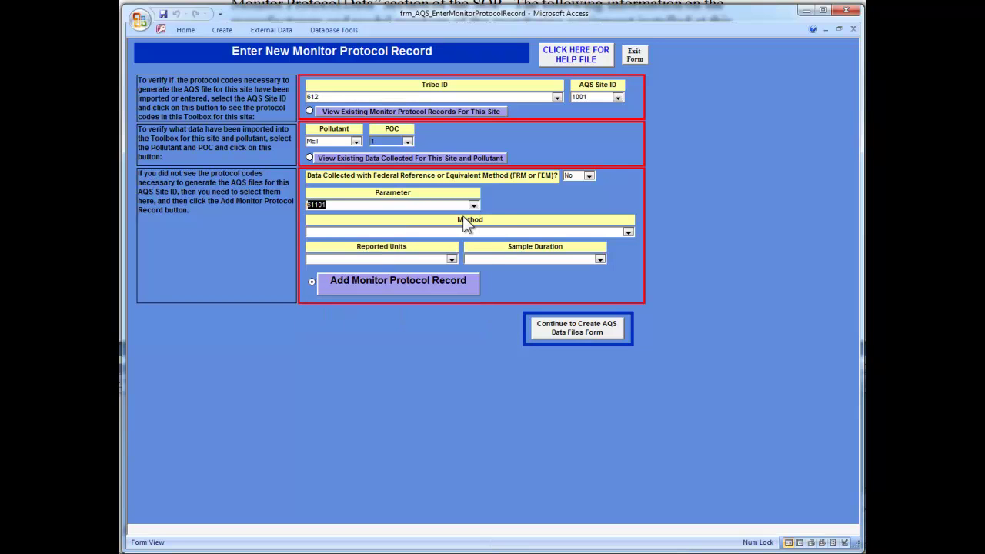
- Set the wind speed record's Method to 060 Vaisala 425 AH Sonic Sensor
{"action": "left_click", "coordinate": [628, 232]}
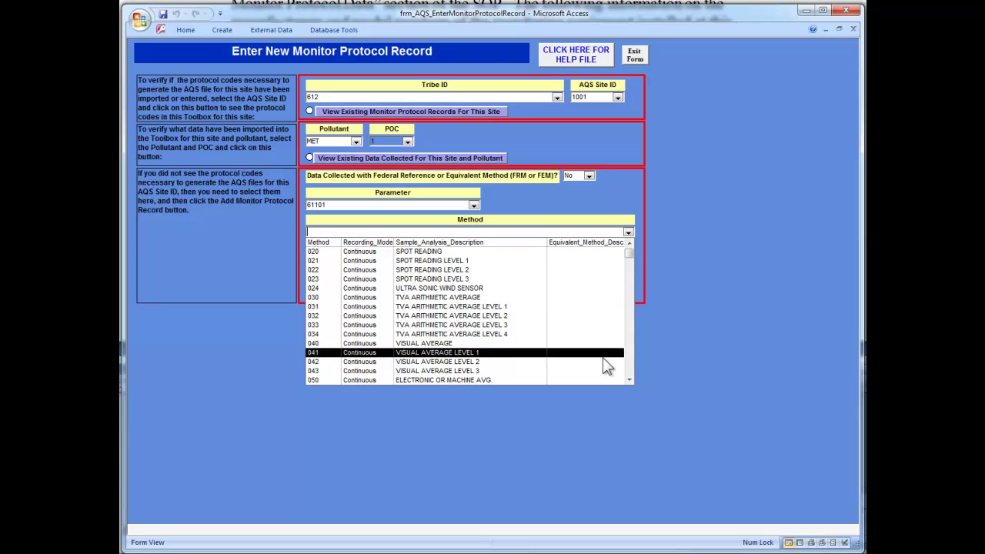
{"action": "left_click", "coordinate": [627, 378]}
{"action": "left_click", "coordinate": [628, 378]}
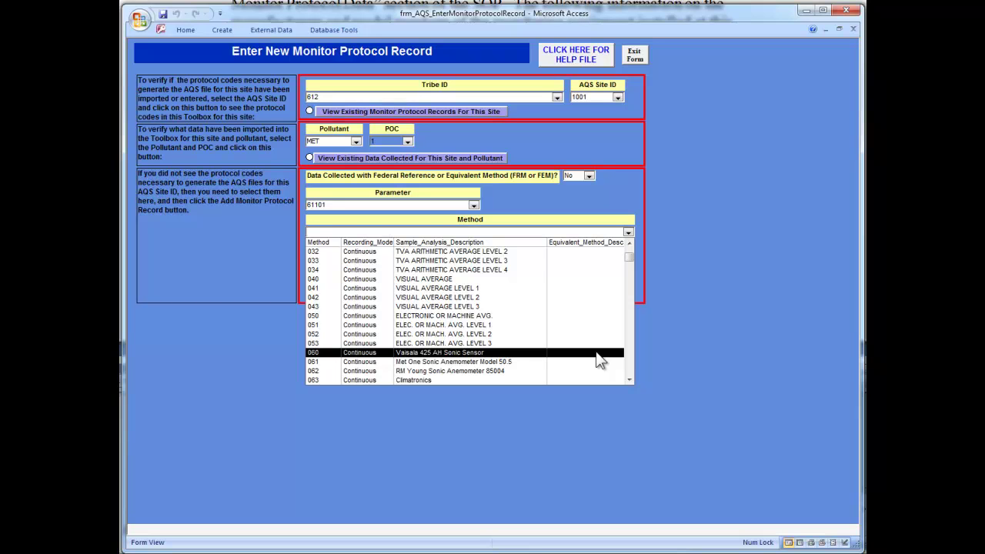
{"action": "left_click", "coordinate": [597, 354]}
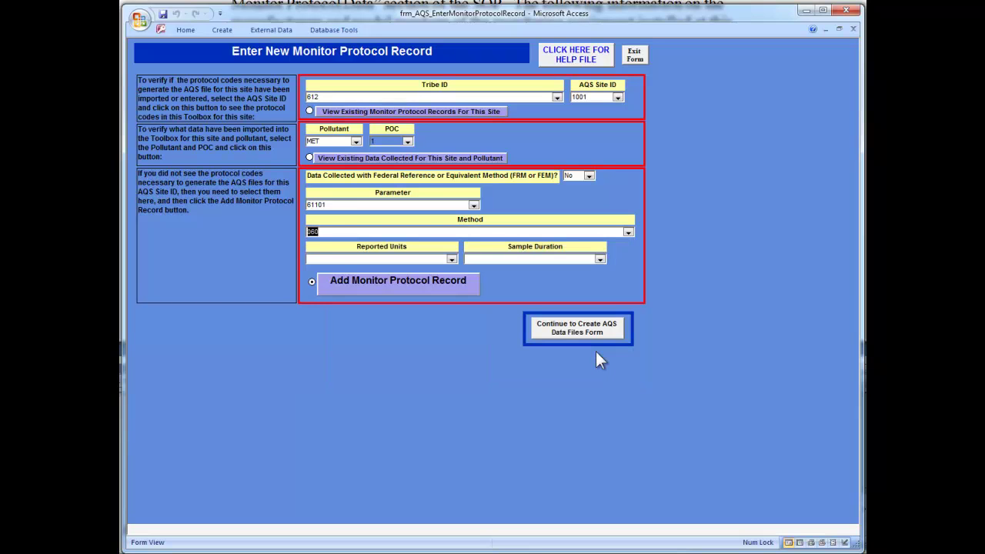
- Set the Reported Units to 012 Miles/hour and the Sample Duration to 1, and add the wind speed Monitor Protocol record
{"action": "left_click", "coordinate": [452, 259]}
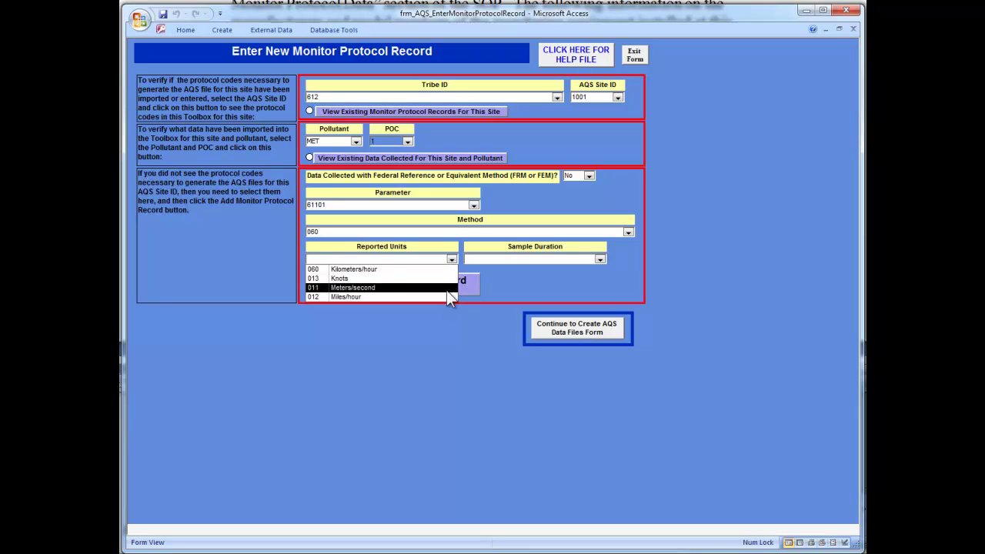
{"action": "left_click", "coordinate": [447, 297]}
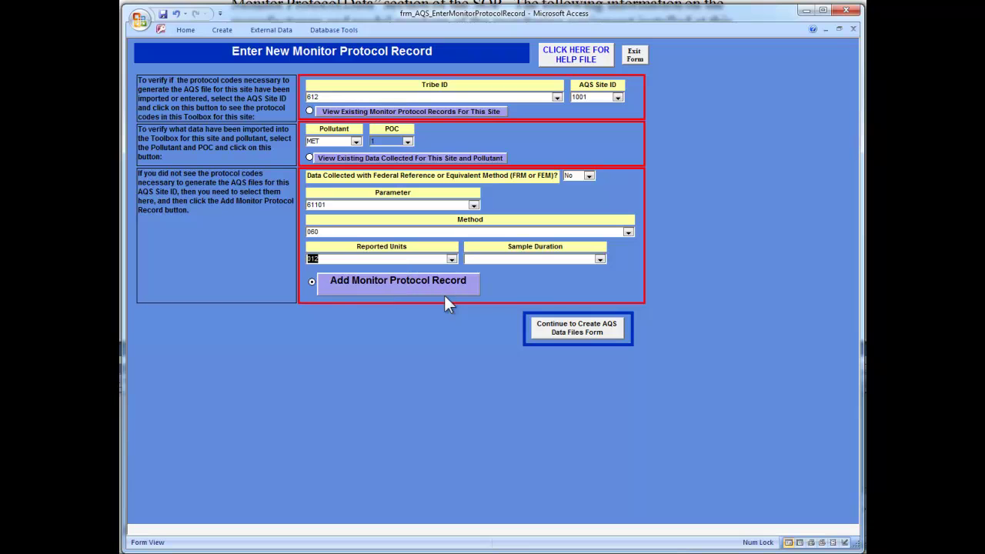
{"action": "left_click", "coordinate": [598, 260]}
{"action": "left_click", "coordinate": [590, 266]}
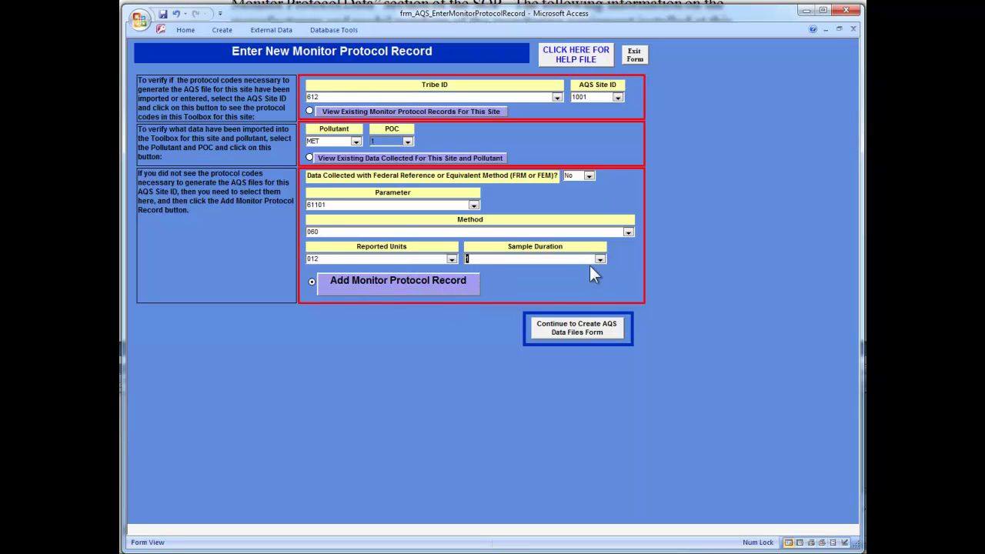
{"action": "left_click", "coordinate": [420, 283]}
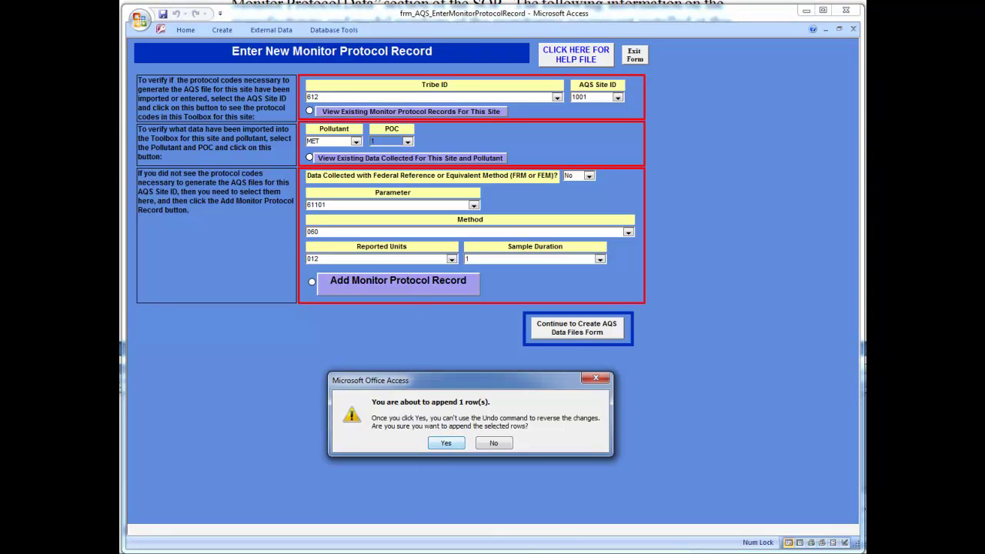
{"action": "key", "text": "Return"}
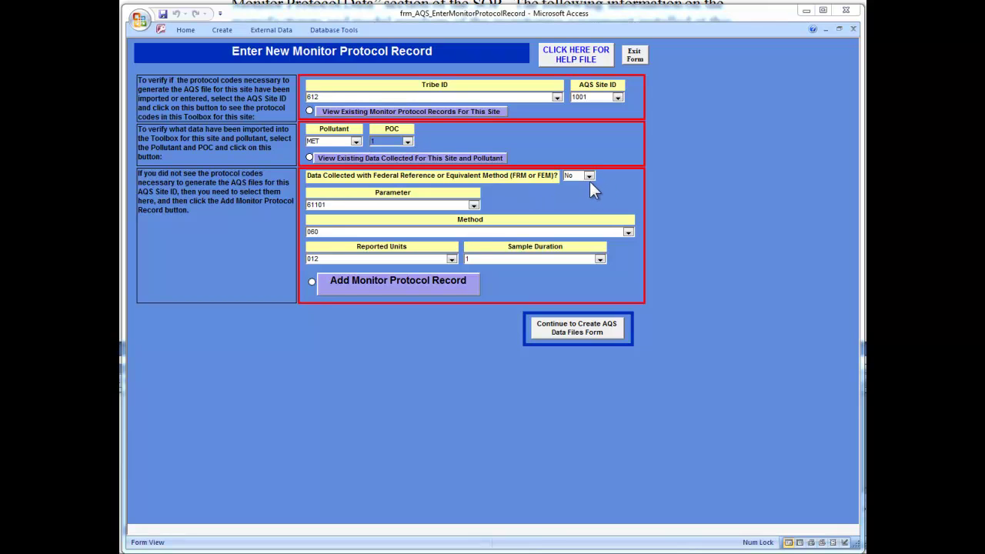
- Set the Parameter to 62101 Outdoor Temperature and the Method to 060 Vaisala 435C RH/AT Sensor
{"action": "left_click", "coordinate": [473, 206]}
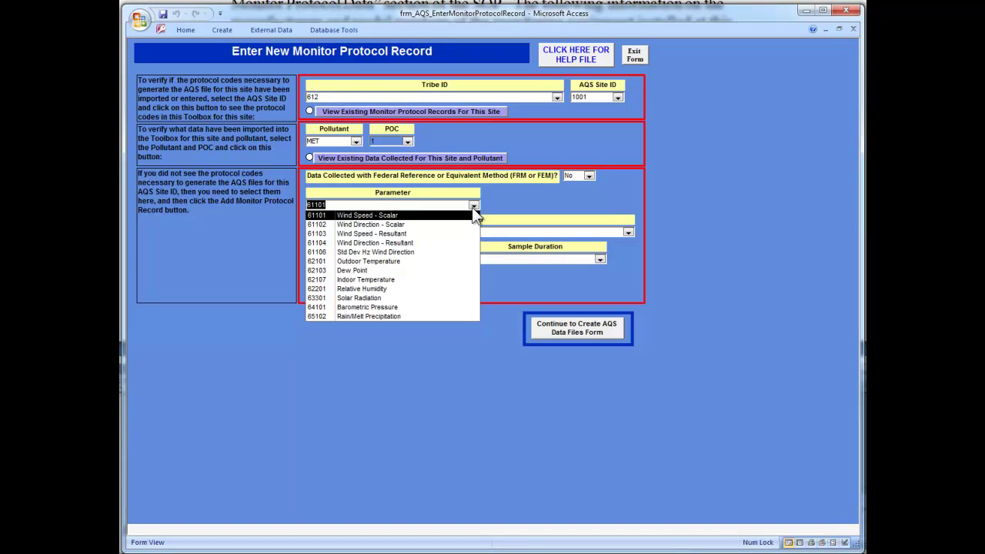
{"action": "left_click", "coordinate": [462, 261]}
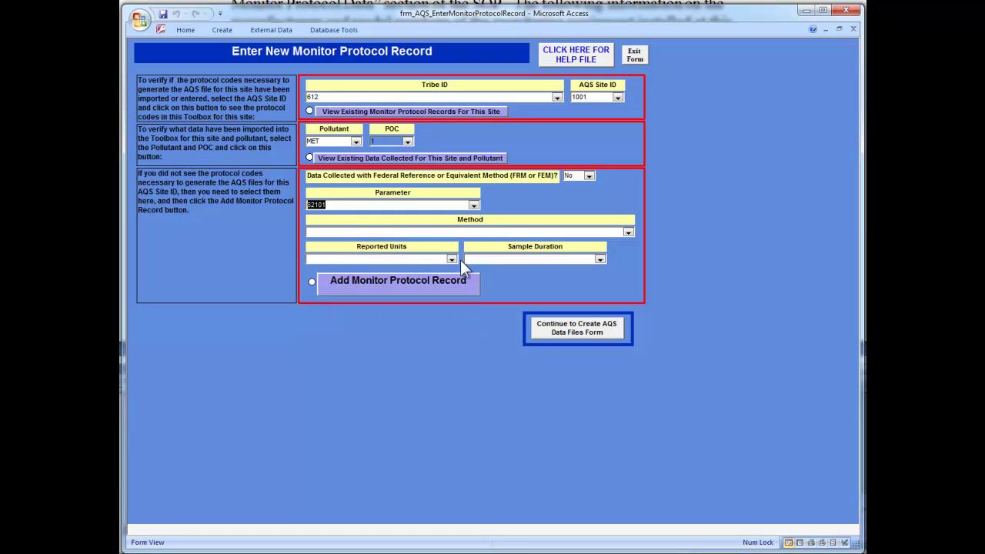
{"action": "left_click", "coordinate": [628, 231]}
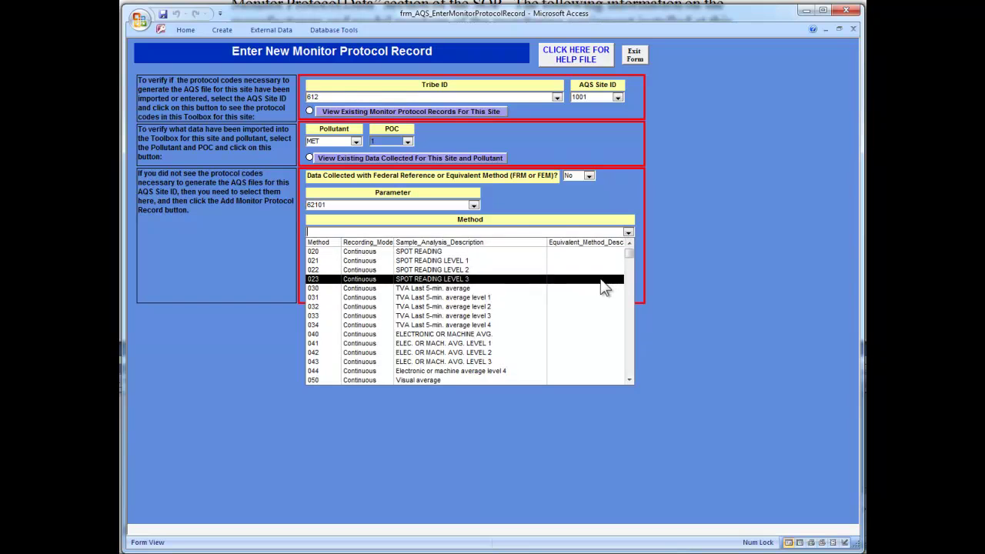
{"action": "left_click", "coordinate": [628, 380]}
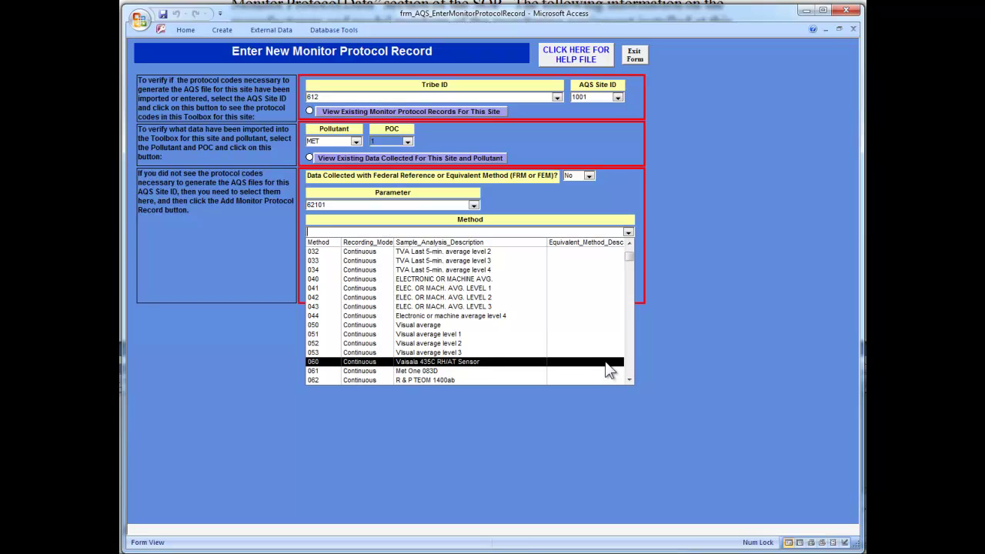
{"action": "left_click", "coordinate": [605, 362]}
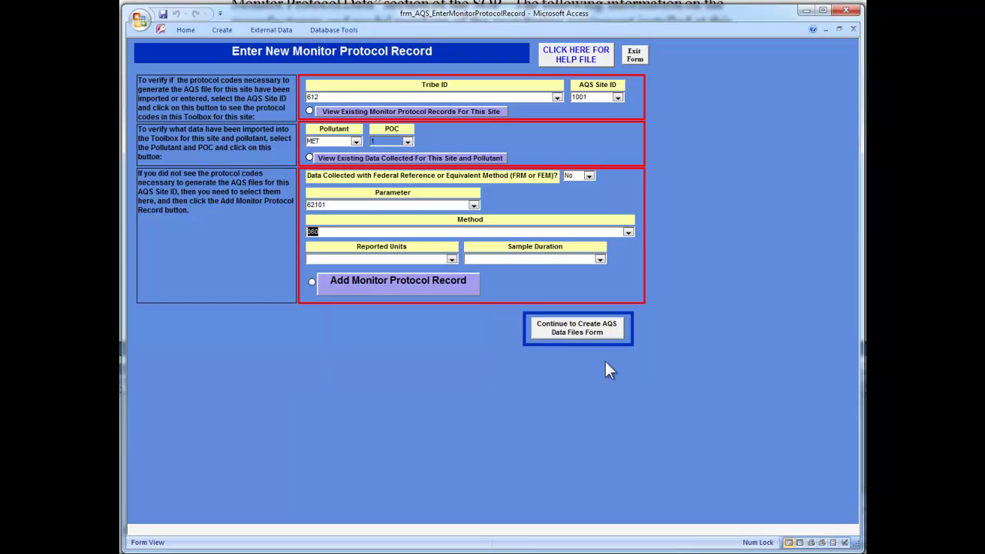
- Set the Reported Units to 015 Degrees Fahrenheit and the Sample Duration to 1, and add the outdoor temperature Monitor Protocol record
{"action": "left_click", "coordinate": [451, 258]}
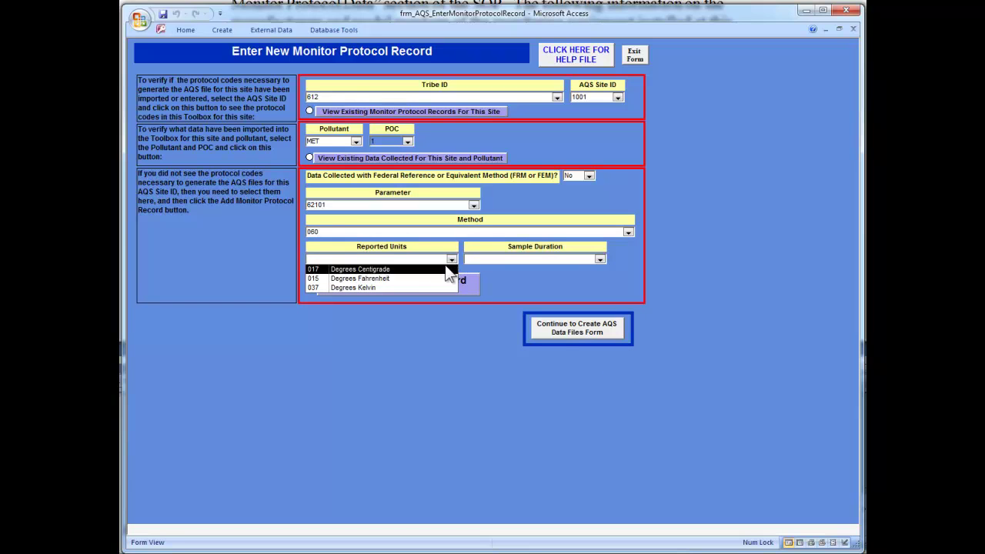
{"action": "left_click", "coordinate": [442, 277]}
{"action": "left_click", "coordinate": [600, 260]}
{"action": "left_click", "coordinate": [595, 265]}
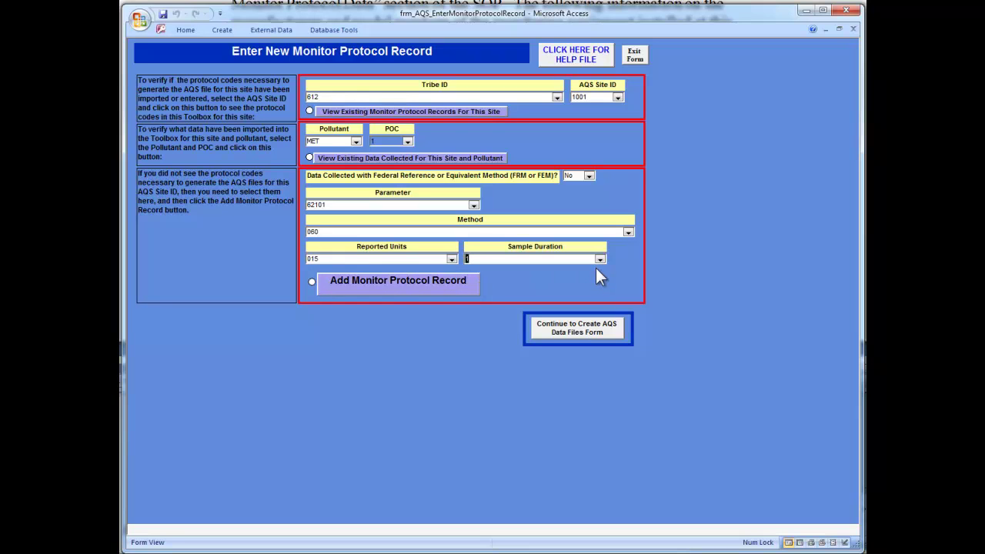
{"action": "left_click", "coordinate": [409, 288]}
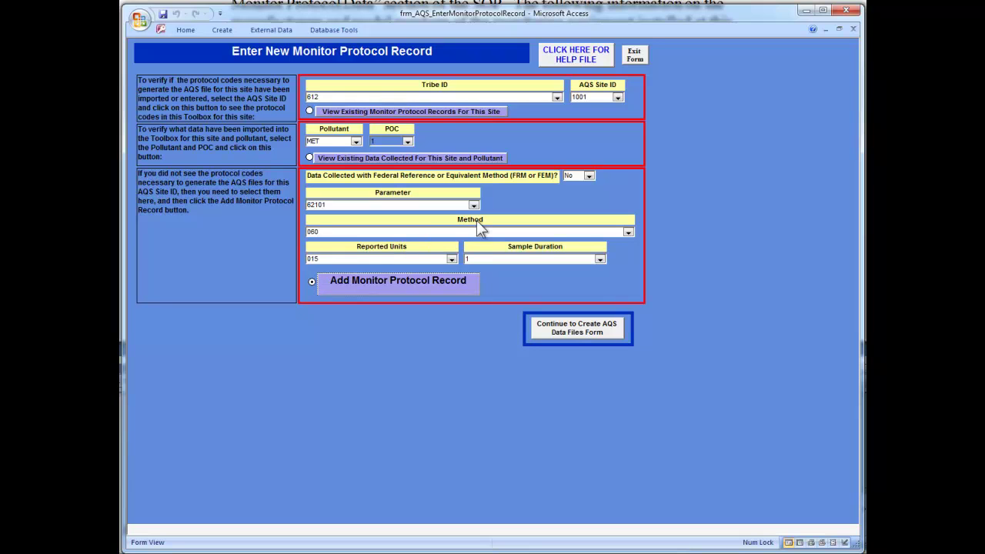
- Set the Parameter to 62201 Relative Humidity and the Method to 060 Vaisala 435C RH/AT Sensor
{"action": "left_click", "coordinate": [475, 205]}
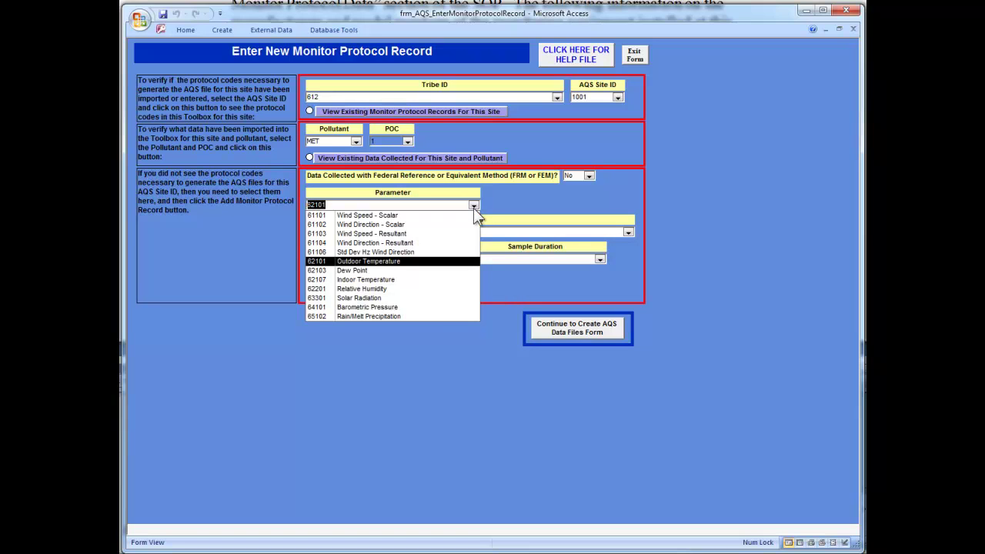
{"action": "left_click", "coordinate": [446, 289]}
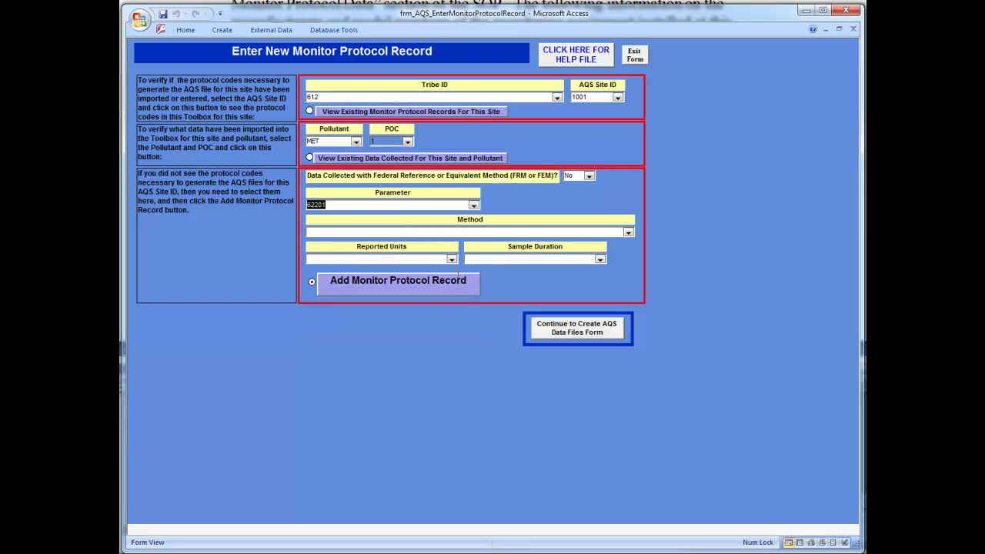
{"action": "left_click", "coordinate": [627, 233]}
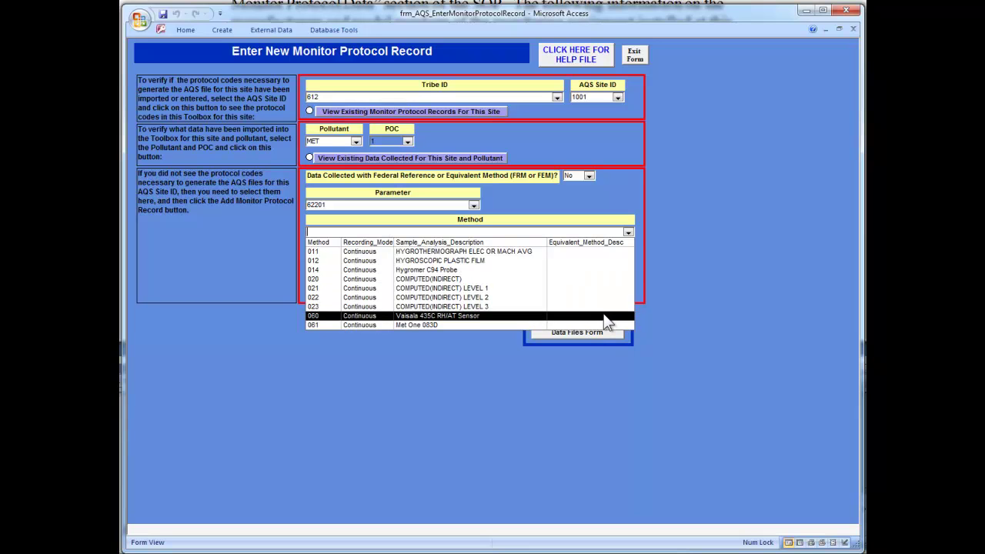
{"action": "left_click", "coordinate": [604, 316]}
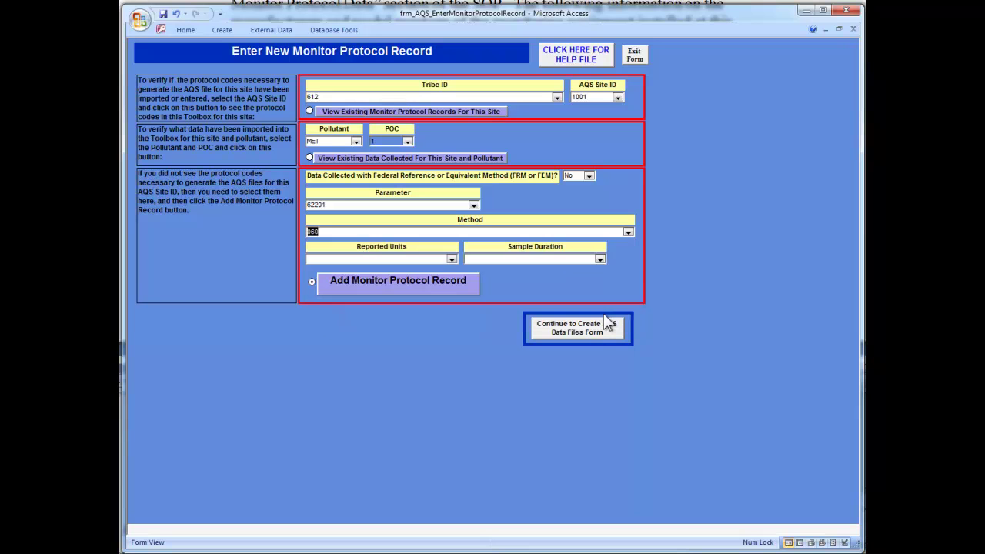
- Set the Reported Units to 019 Percent relative humidity and the Sample Duration to 1, and add the relative humidity Monitor Protocol record
{"action": "left_click", "coordinate": [452, 259]}
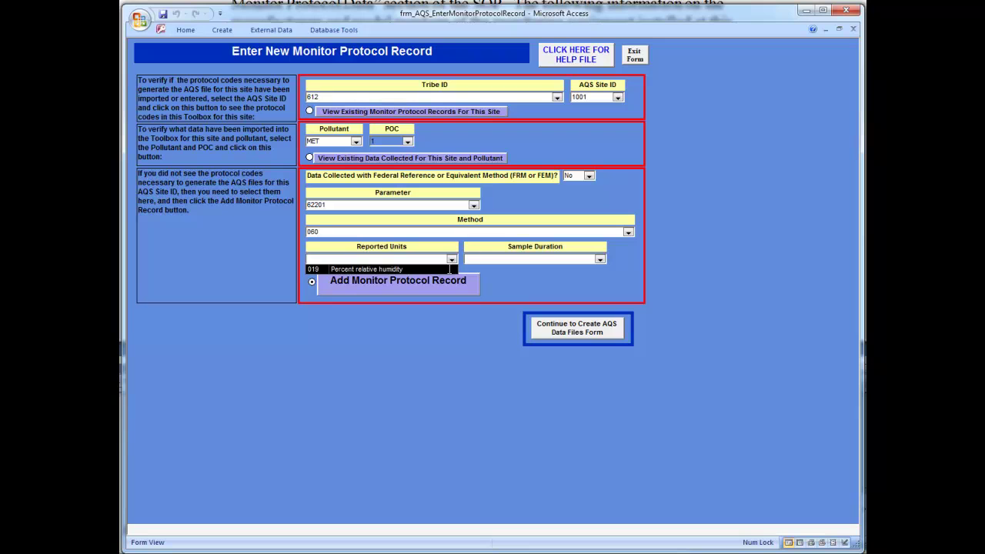
{"action": "left_click", "coordinate": [450, 269]}
{"action": "left_click", "coordinate": [600, 260]}
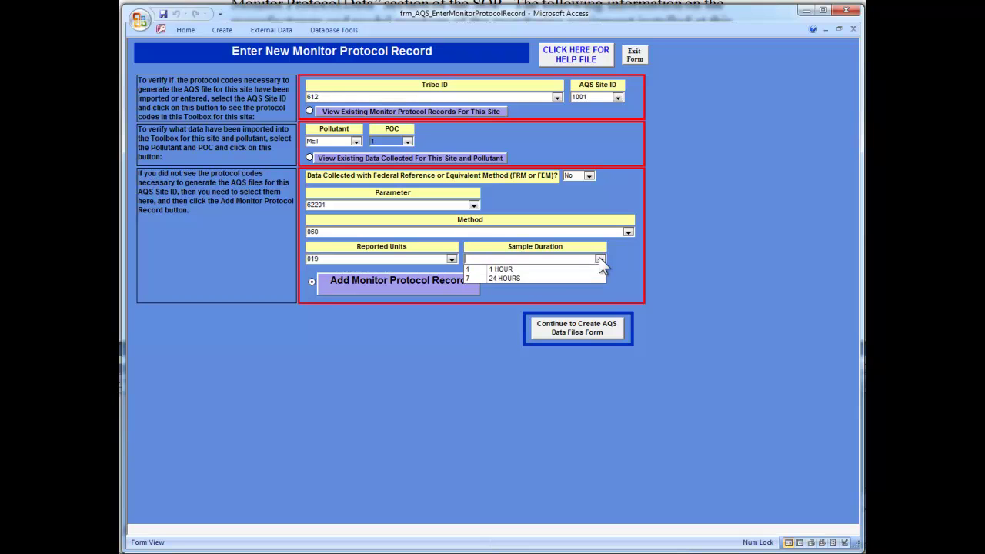
{"action": "left_click", "coordinate": [588, 267]}
{"action": "left_click", "coordinate": [439, 288]}
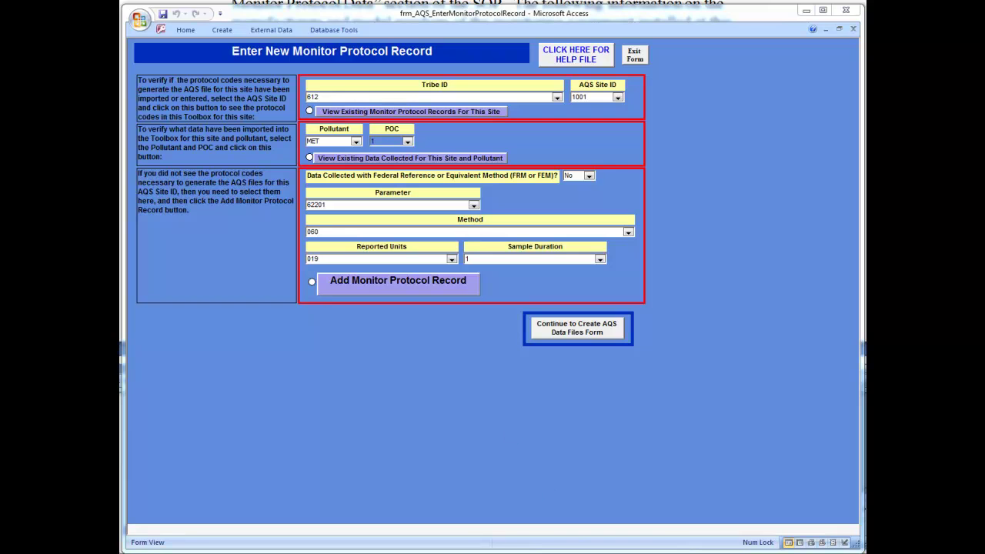
- Check the precipitation sensor in the Word exercise document, and set the Parameter to 65102 Rain/Melt Precipitation and the Method to 060 Vaisala 444A Tipping Bucket
{"action": "key", "text": "alt+Tab"}
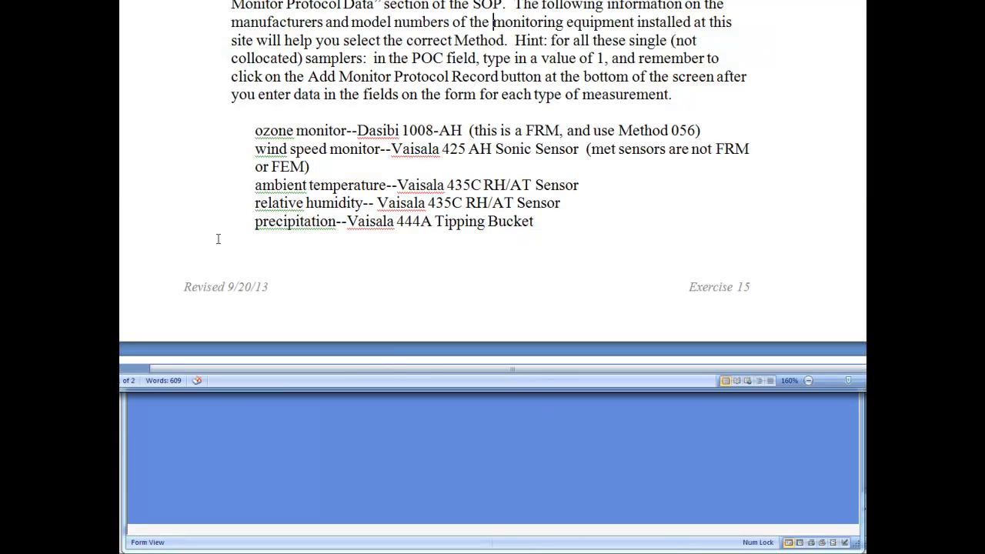
{"action": "left_click_drag", "start_coordinate": [262, 222], "coordinate": [513, 235]}
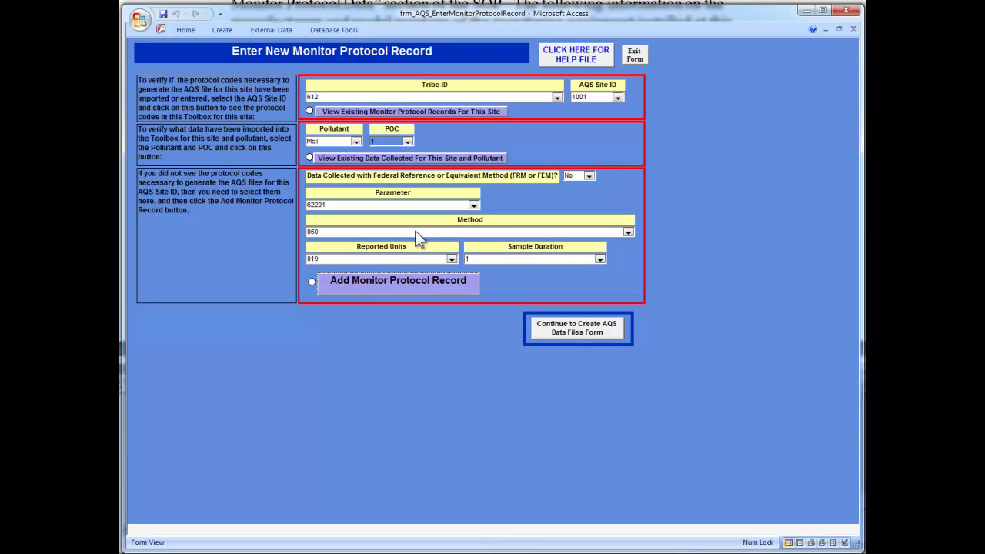
{"action": "left_click", "coordinate": [473, 204]}
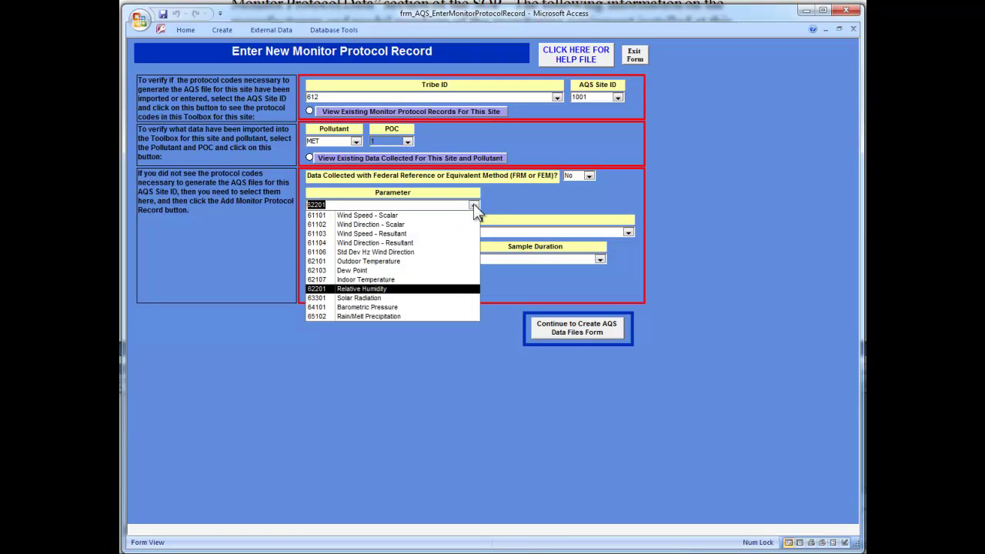
{"action": "left_click", "coordinate": [447, 316]}
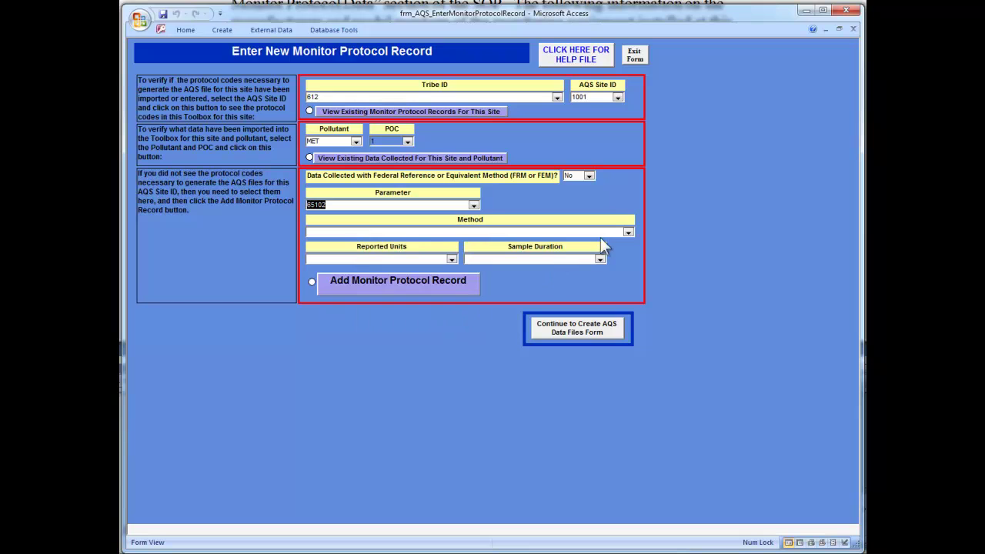
{"action": "left_click", "coordinate": [628, 231]}
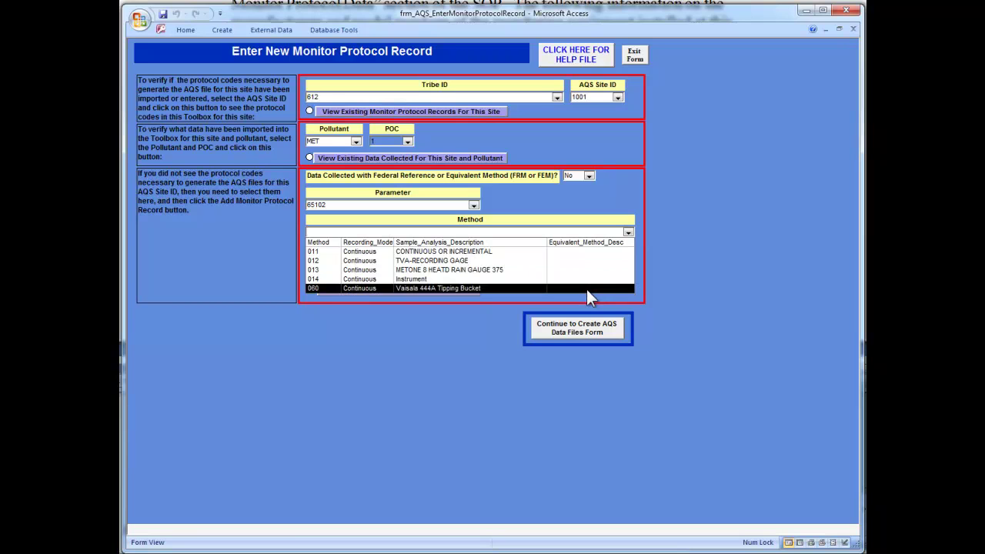
{"action": "left_click", "coordinate": [587, 289]}
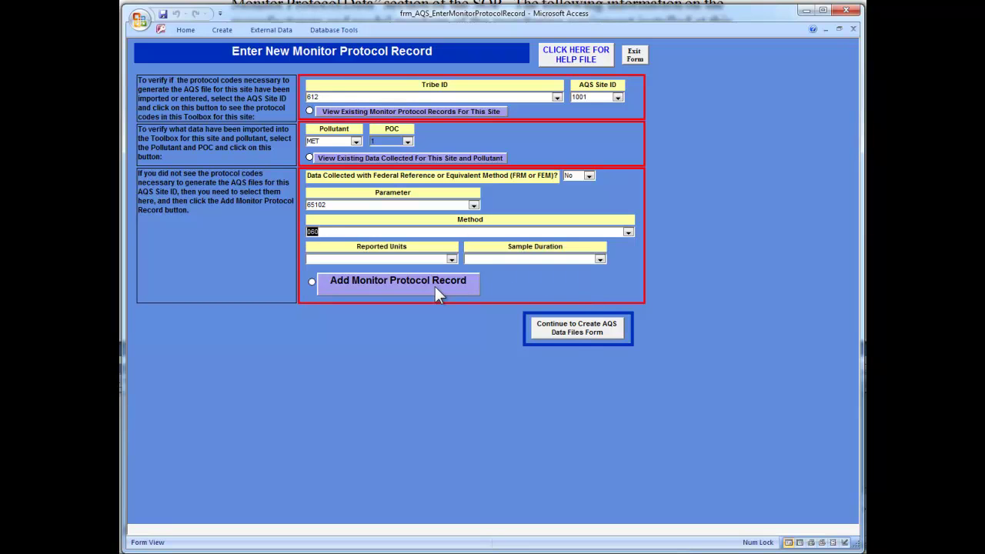
- Set the Reported Units to 021 Inches (rainfall) and the Sample Duration to 1, and add the precipitation Monitor Protocol record
{"action": "left_click", "coordinate": [451, 258]}
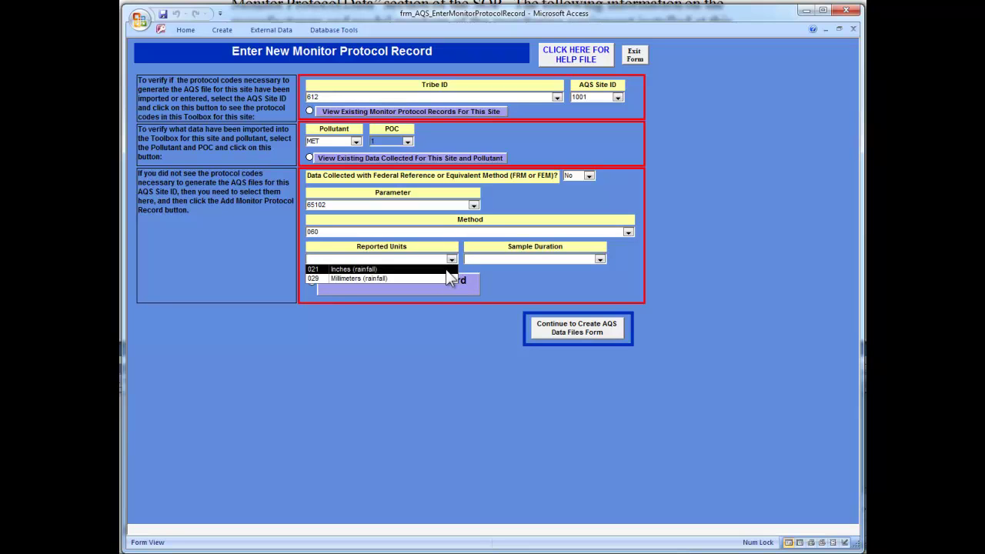
{"action": "left_click", "coordinate": [445, 269]}
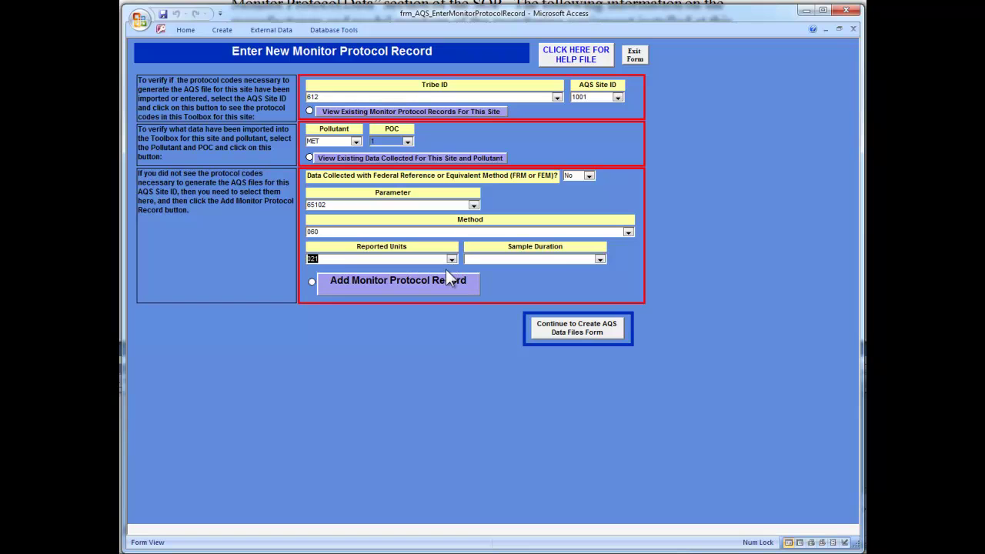
{"action": "left_click", "coordinate": [597, 259]}
{"action": "left_click", "coordinate": [595, 268]}
{"action": "left_click", "coordinate": [447, 280]}
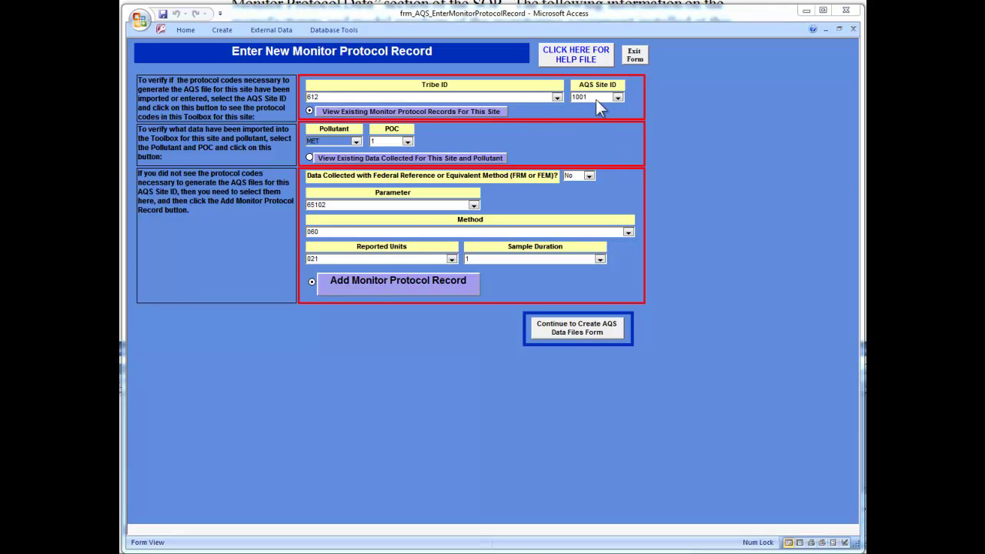
- Review the existing Monitor Protocol records for AQS Site 1001 and close the datasheet
{"action": "left_click", "coordinate": [493, 113]}
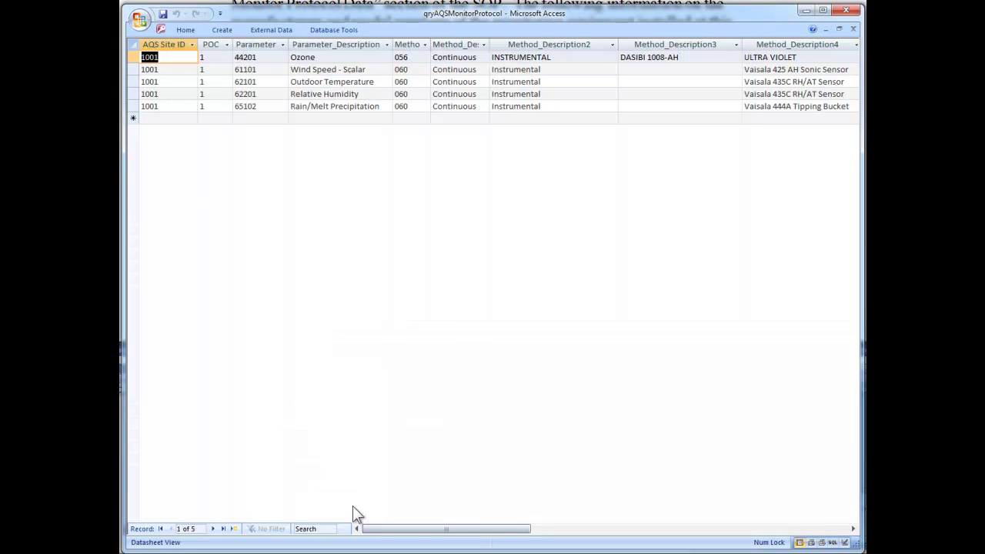
{"action": "mouse_move", "coordinate": [365, 528]}
{"action": "left_mouse_down"}
{"action": "mouse_move", "coordinate": [505, 530]}
{"action": "mouse_move", "coordinate": [372, 530]}
{"action": "left_mouse_up"}
{"action": "left_click", "coordinate": [853, 33]}
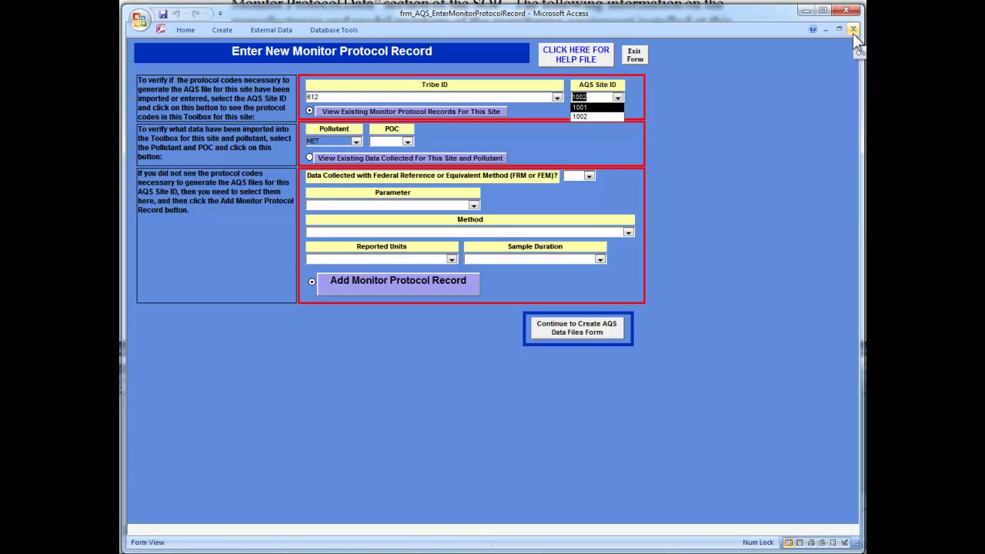
{"action": "left_click", "coordinate": [615, 108]}
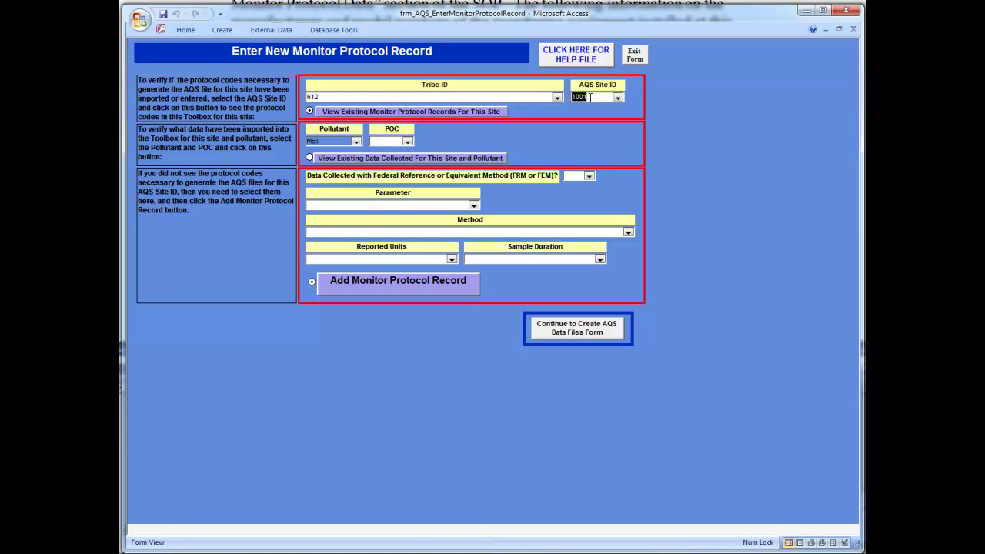
{"action": "left_click", "coordinate": [453, 112]}
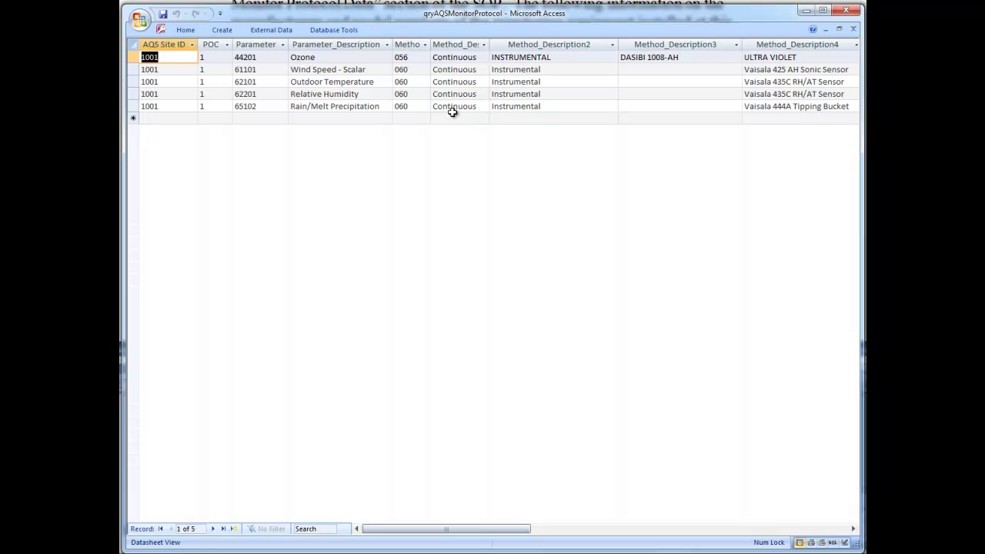
{"action": "left_click", "coordinate": [854, 30]}
- Switch the AQS Site ID to 1002, review its existing Monitor Protocol records, and close the datasheet
{"action": "left_click", "coordinate": [617, 97]}
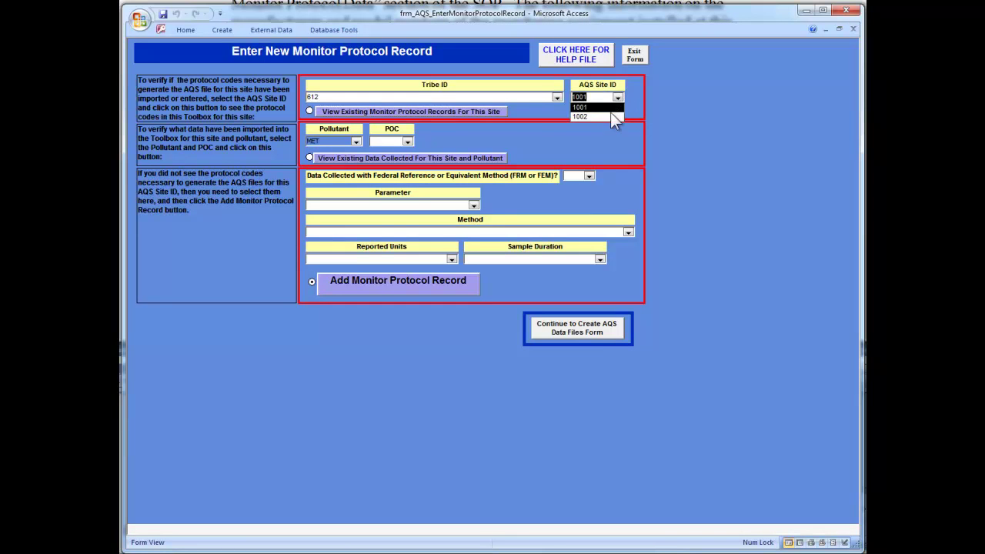
{"action": "left_click", "coordinate": [609, 117]}
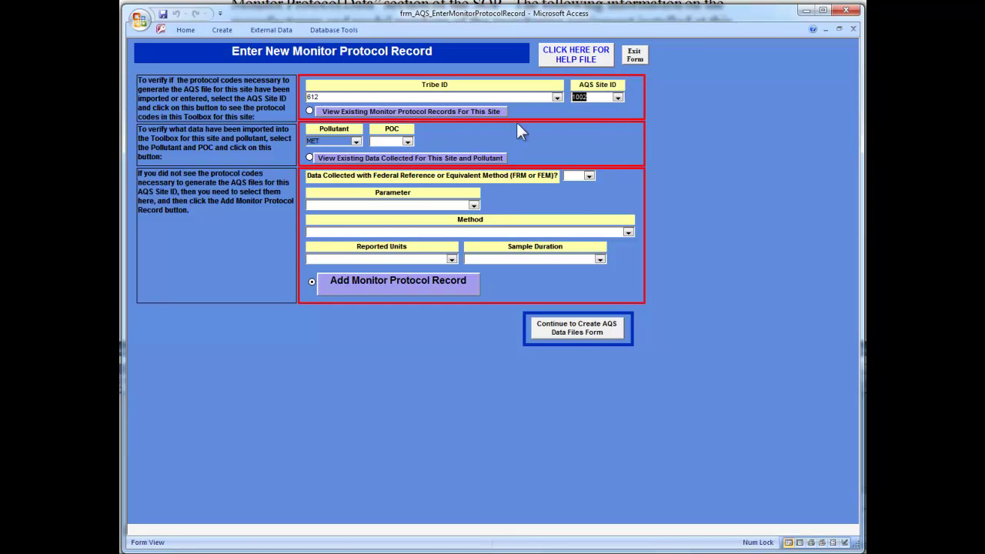
{"action": "left_click", "coordinate": [403, 113]}
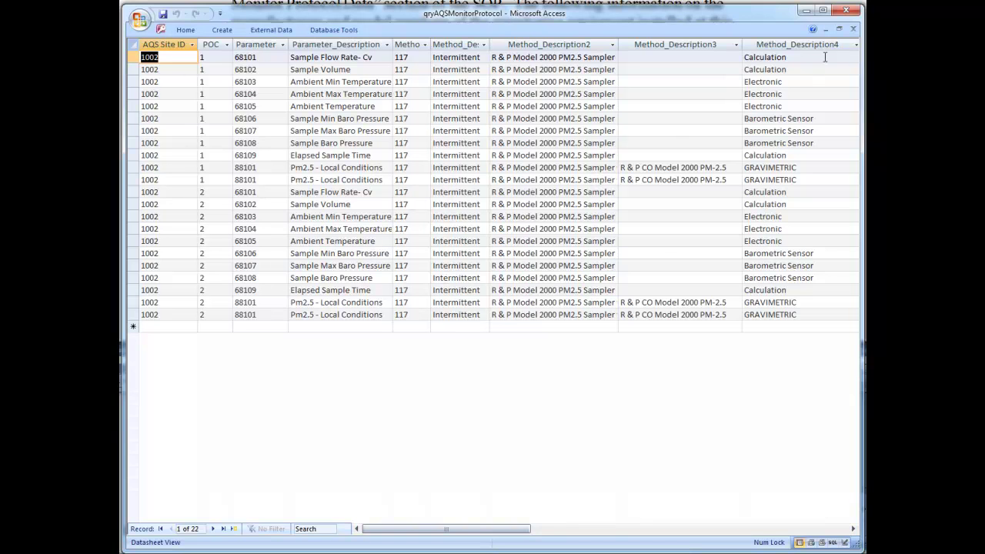
{"action": "left_click", "coordinate": [852, 31]}
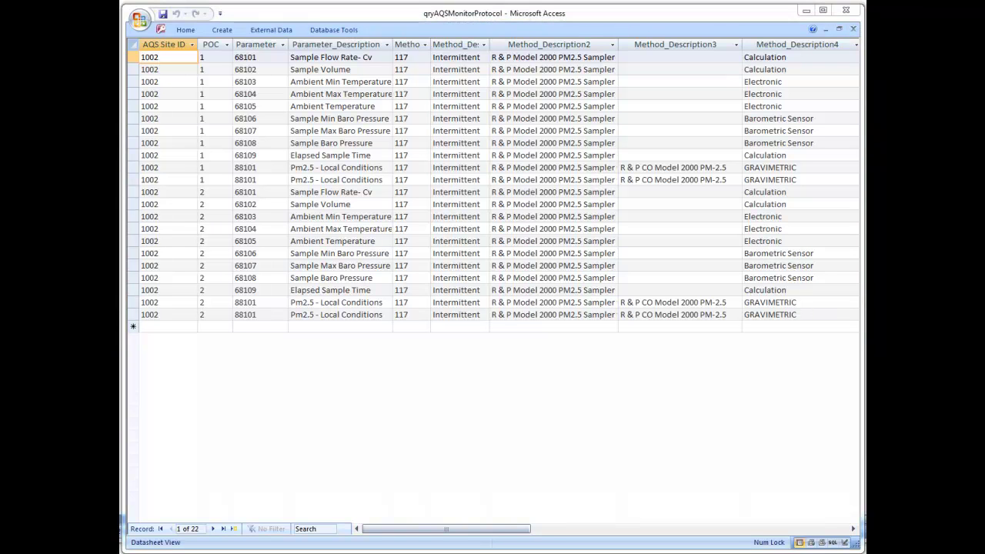
{"action": "left_click", "coordinate": [852, 30]}
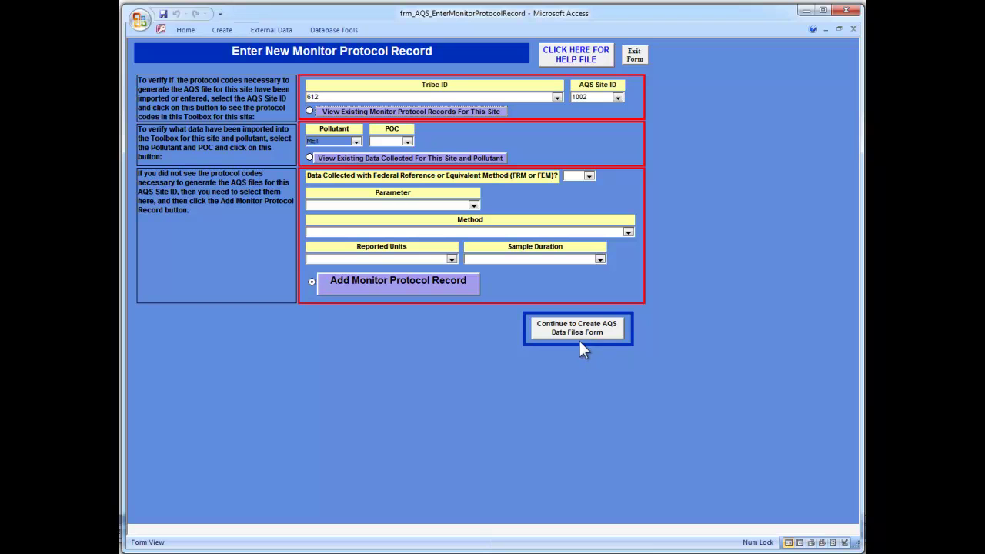
- Try to exit the Monitor Protocol form, cancel the exit, and highlight the backup file name Toolbox_after_Ex15_initials.mdb in the Word exercise document
{"action": "left_click", "coordinate": [637, 58]}
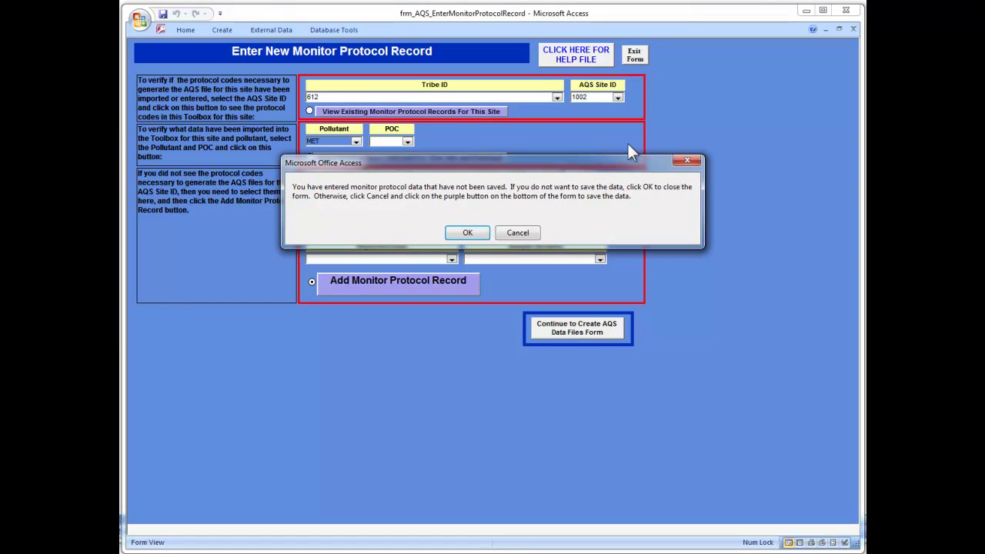
{"action": "left_click", "coordinate": [528, 234]}
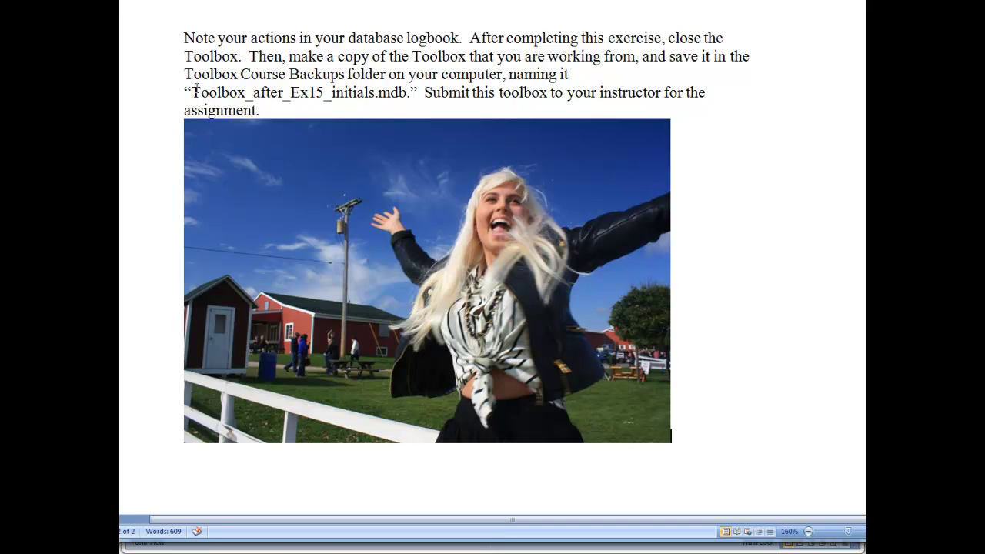
{"action": "left_click_drag", "start_coordinate": [193, 92], "coordinate": [406, 98]}
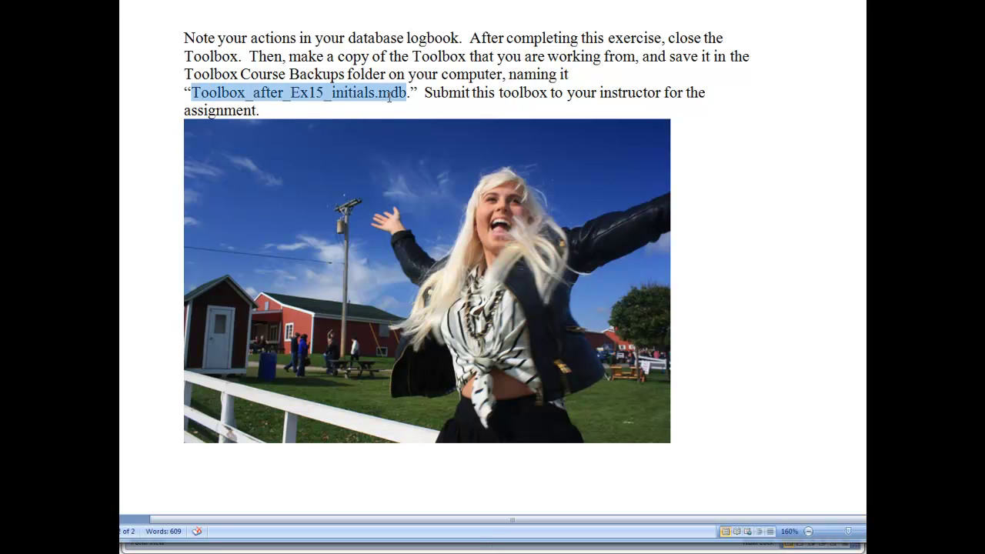